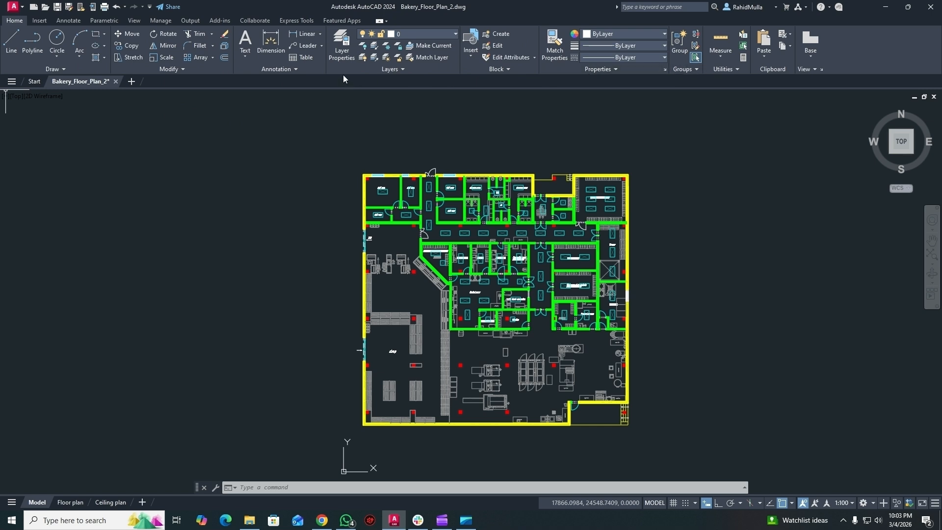
Open the Layer Properties Manager and place it beside the floor plan so the drawing and layer list are both in view.
left_click(335, 51)
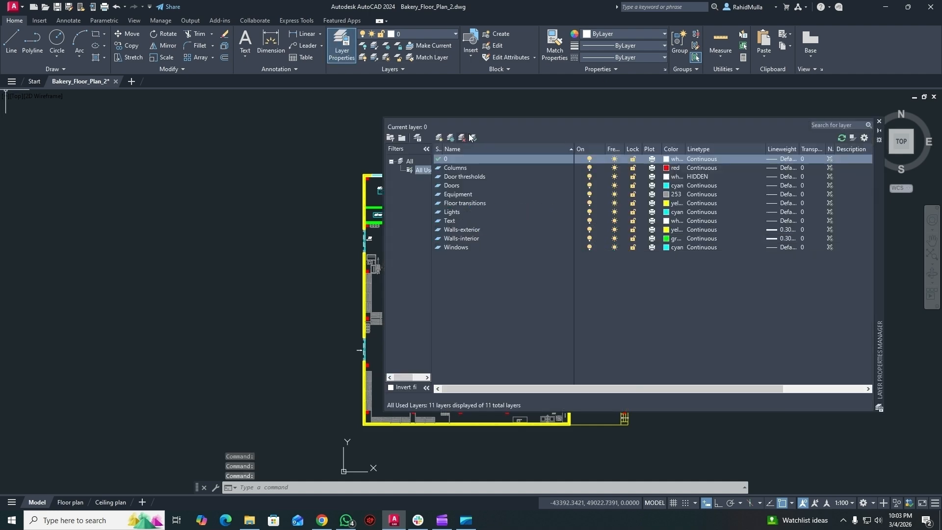
mouse_move(881, 234)
left_mouse_down()
mouse_move(842, 225)
mouse_move(495, 287)
mouse_move(487, 238)
left_mouse_up()
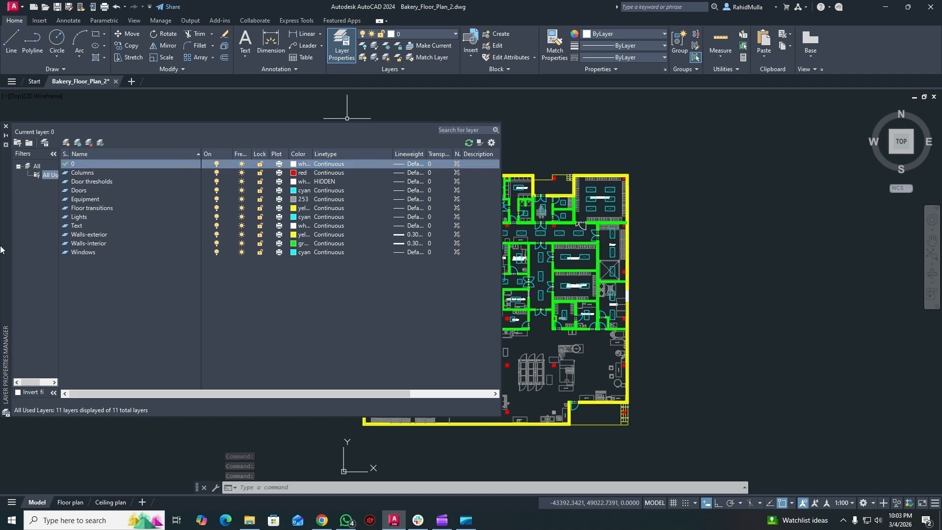
left_click_drag(5, 238, 412, 244)
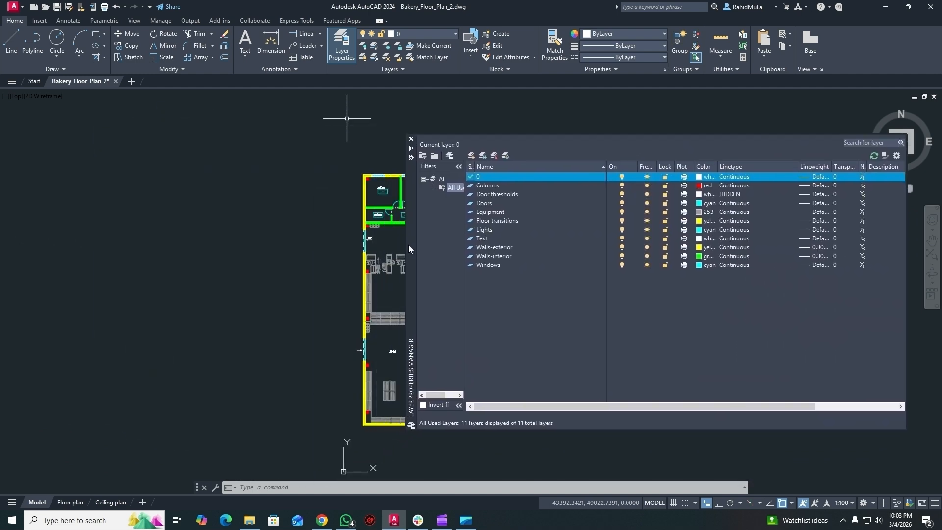
scroll(287, 284, "down", 6)
scroll(263, 285, "up", 10)
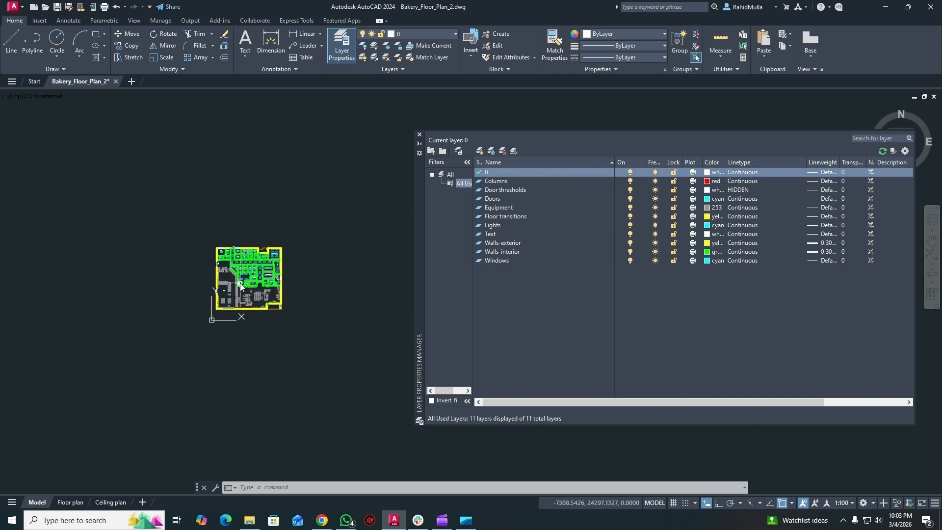
scroll(147, 324, "down", 3)
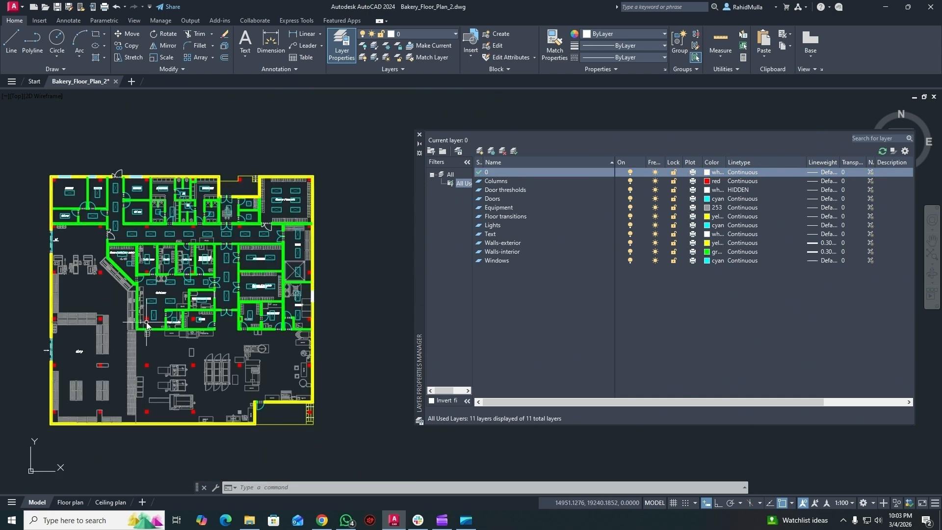
left_click_drag(419, 215, 370, 214)
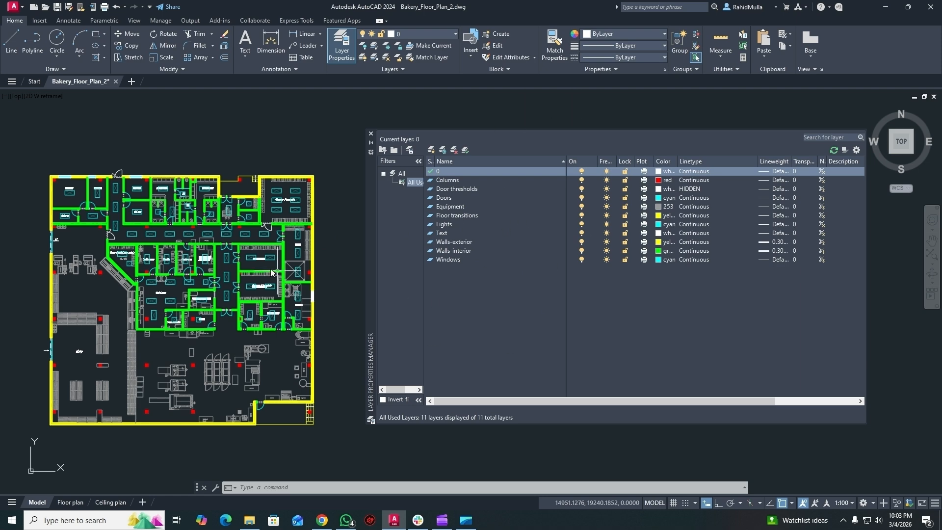
Inspect the properties of the interior wall polyline at the Packing storage room to check its layer assignment, and close them.
scroll(260, 243, "up", 5)
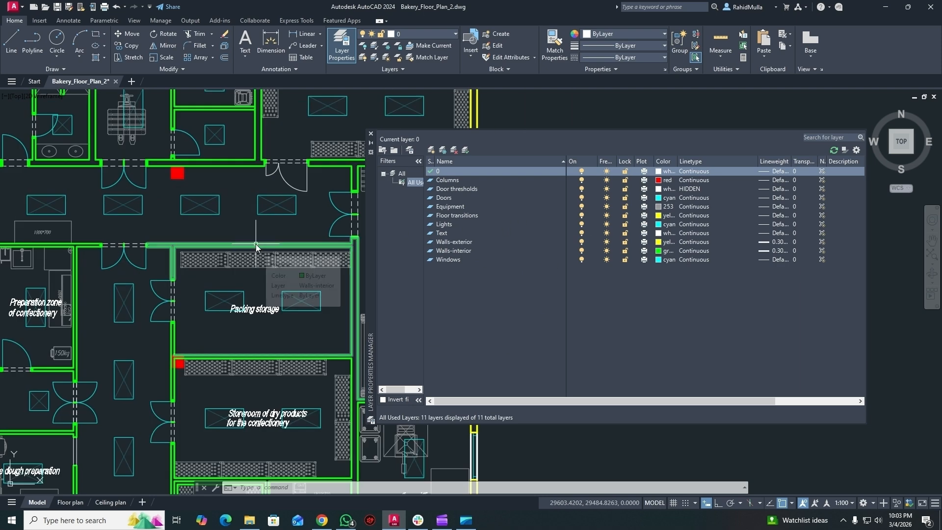
scroll(209, 245, "up", 4)
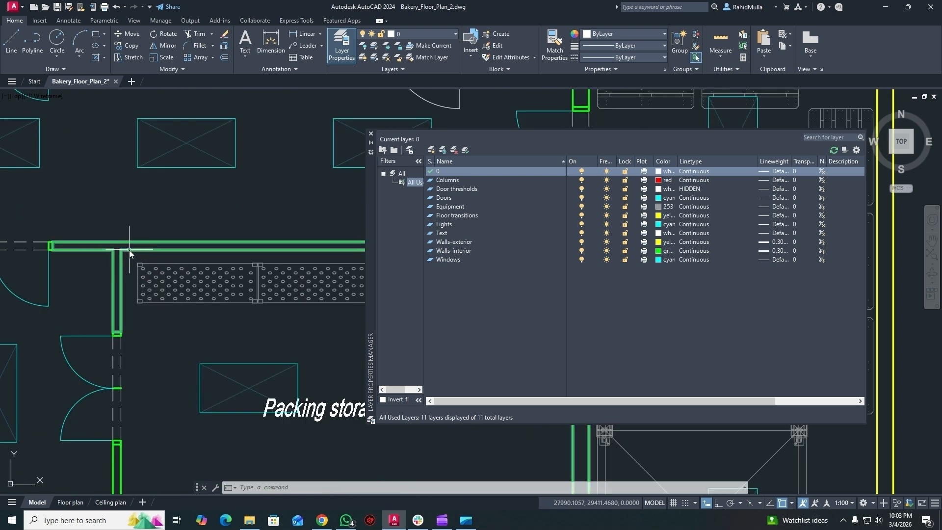
mouse_move(128, 249)
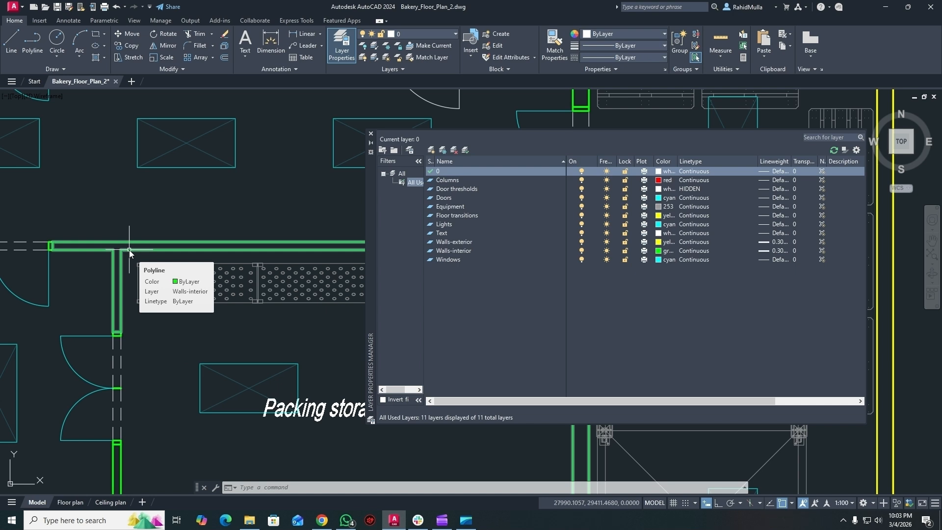
left_click(128, 250)
right_click(129, 249)
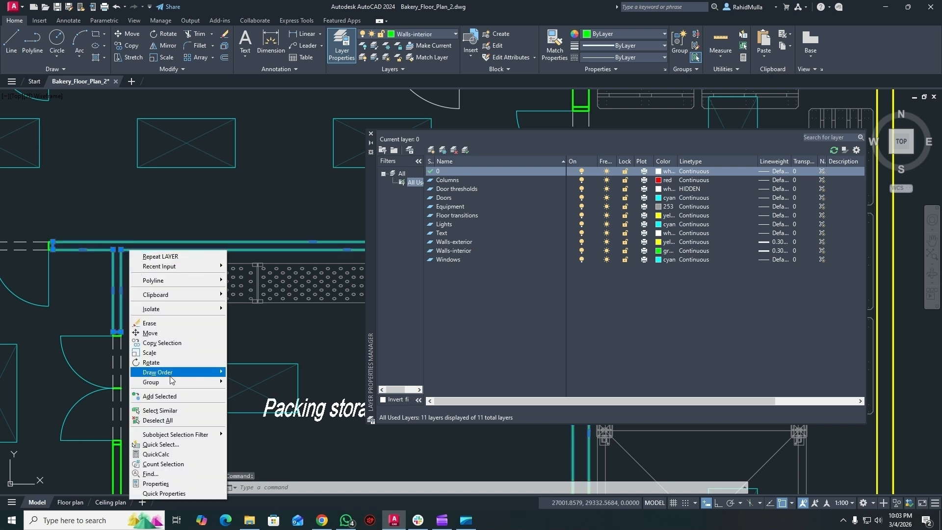
left_click(168, 484)
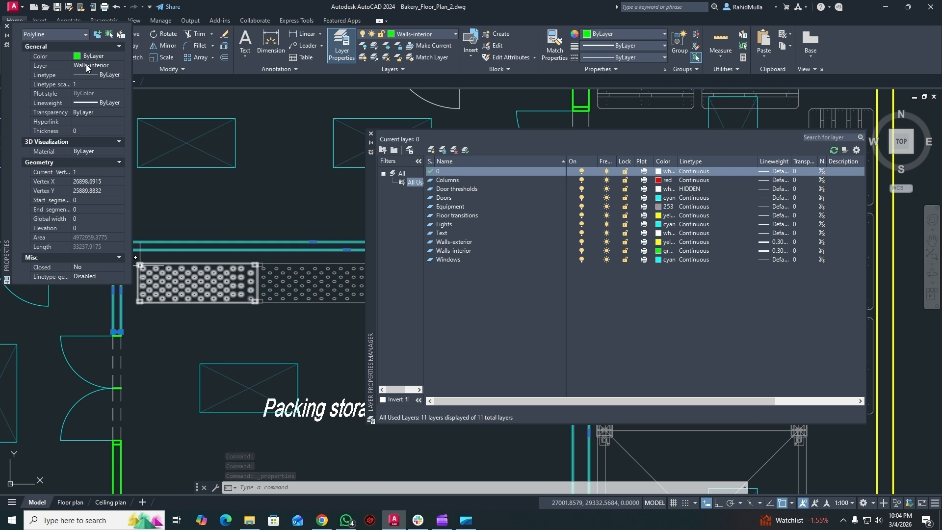
left_click(7, 25)
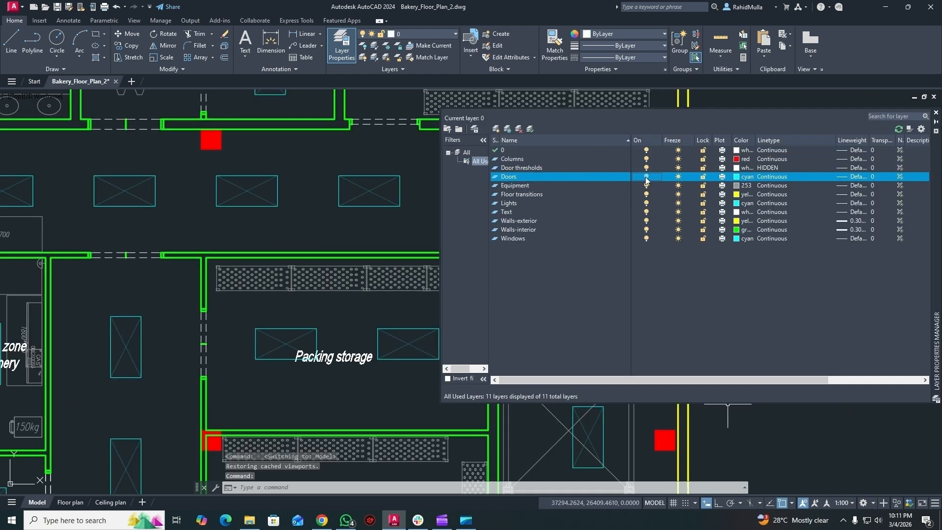
Toggle the Doors layer's visibility off and on to demonstrate its effect, leaving the layer on.
left_click(646, 177)
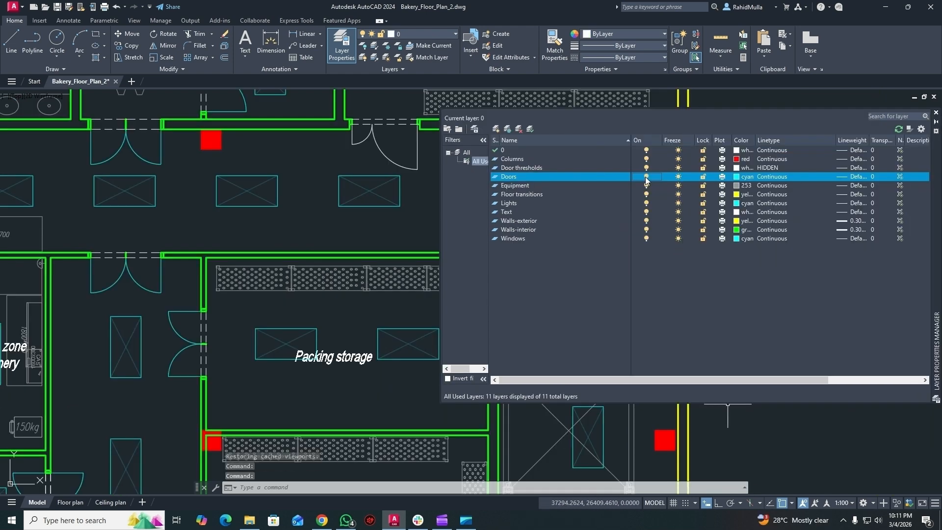
left_click(646, 177)
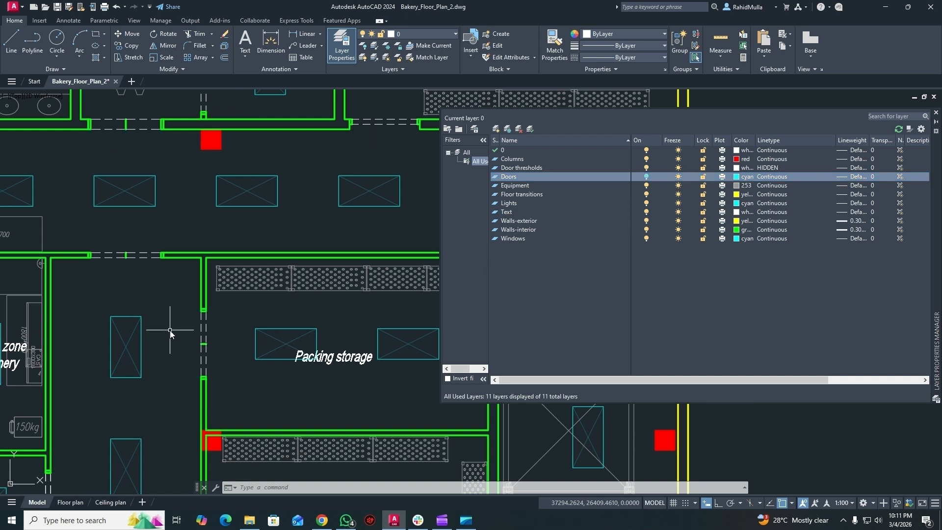
left_click(647, 176)
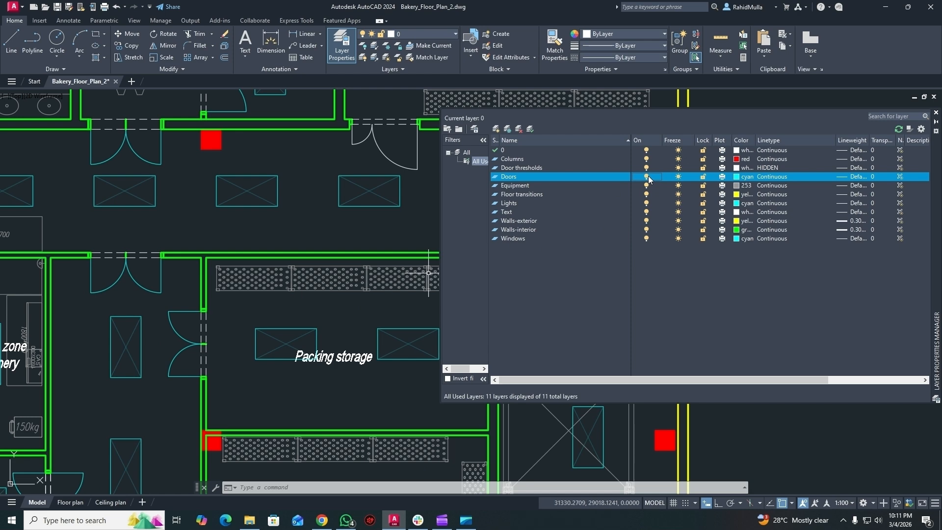
Freeze the Doors layer with most of the floor plan in view, and thaw it again.
scroll(294, 284, "down", 4)
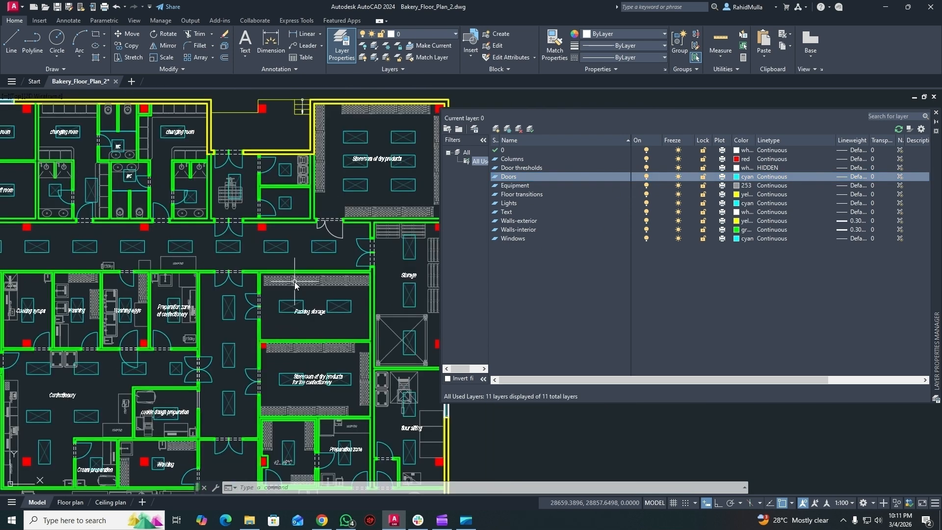
scroll(295, 284, "down", 4)
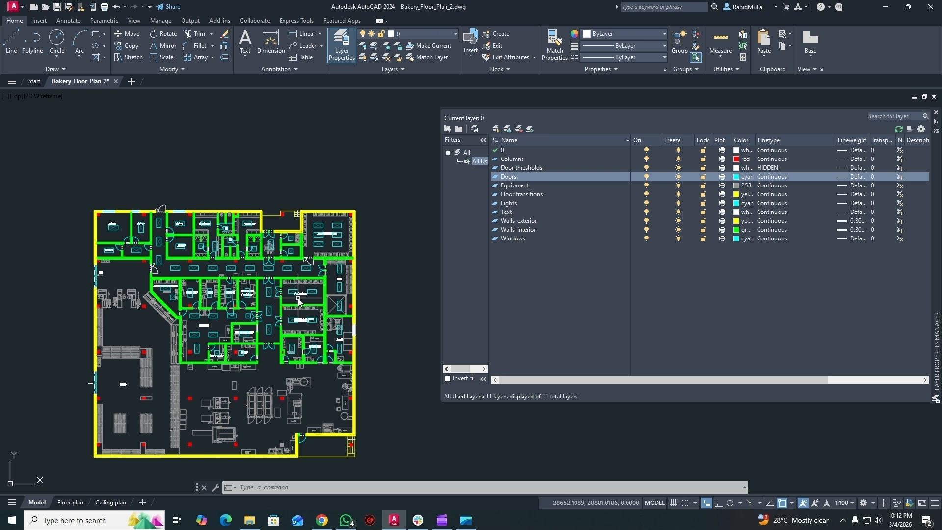
scroll(298, 298, "up", 3)
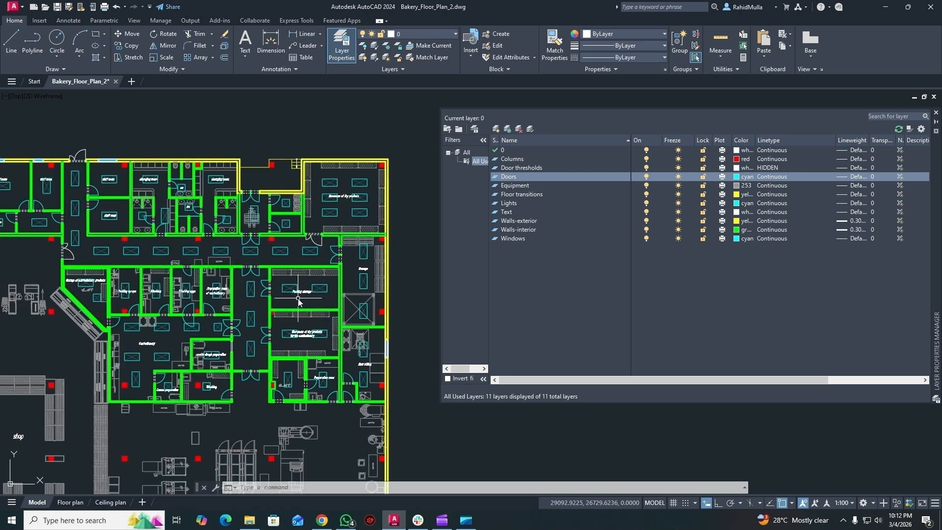
middle_click_drag(298, 298, 346, 260)
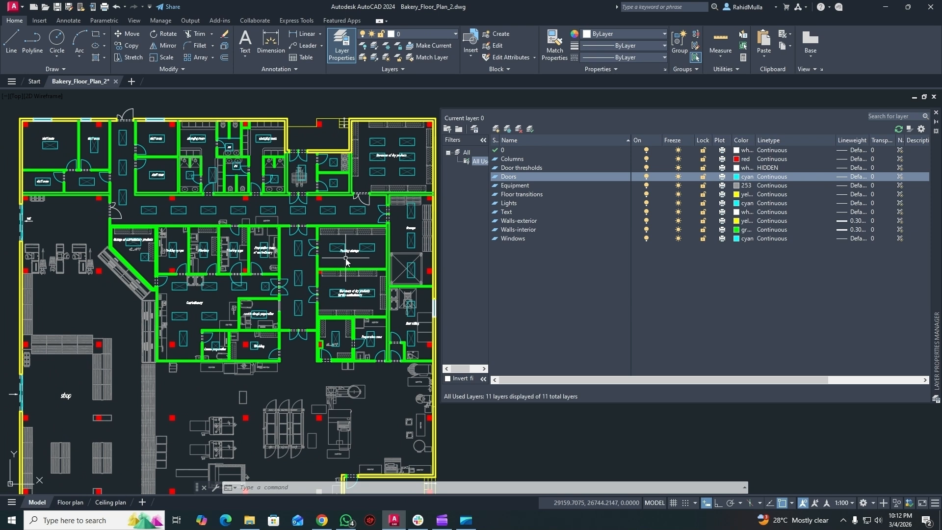
left_click(678, 178)
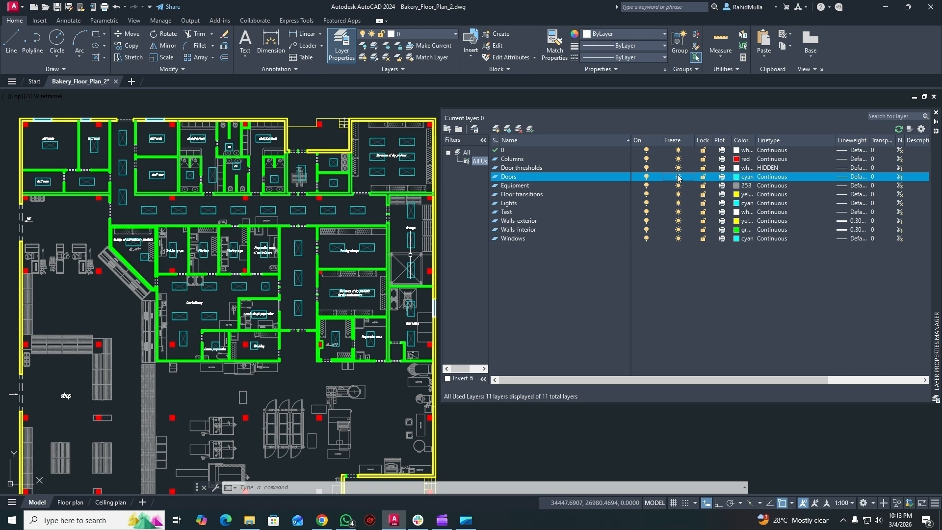
left_click(678, 176)
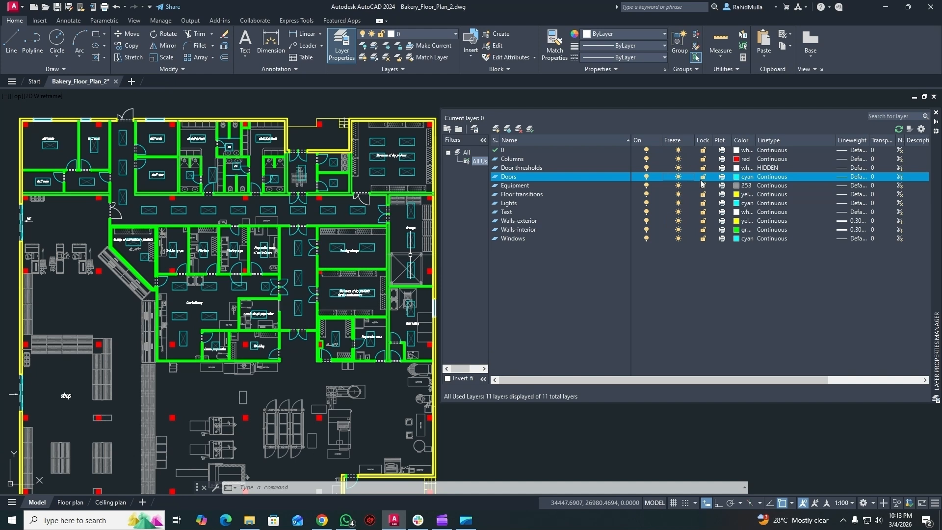
Lock the Doors layer, select a door leaf beside the Packing storage room to test the lock, and unlock the layer.
left_click(701, 179)
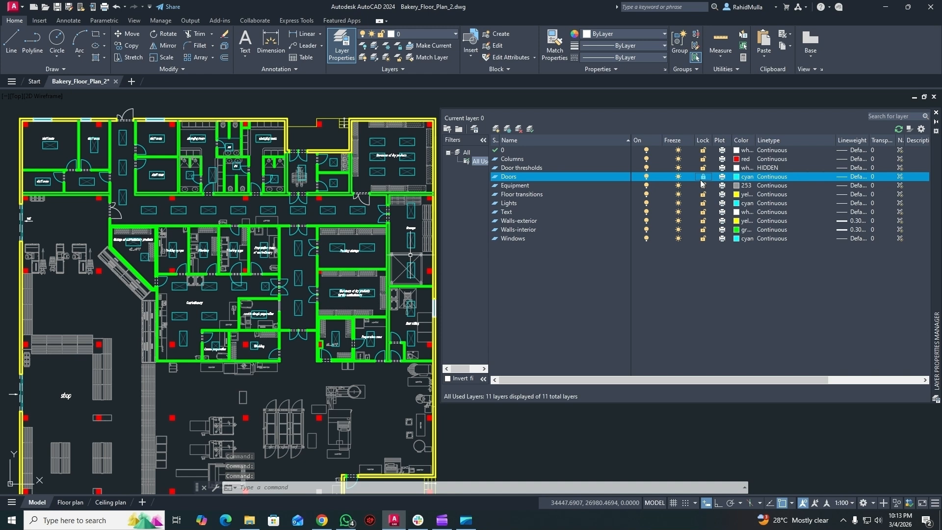
left_click(301, 232)
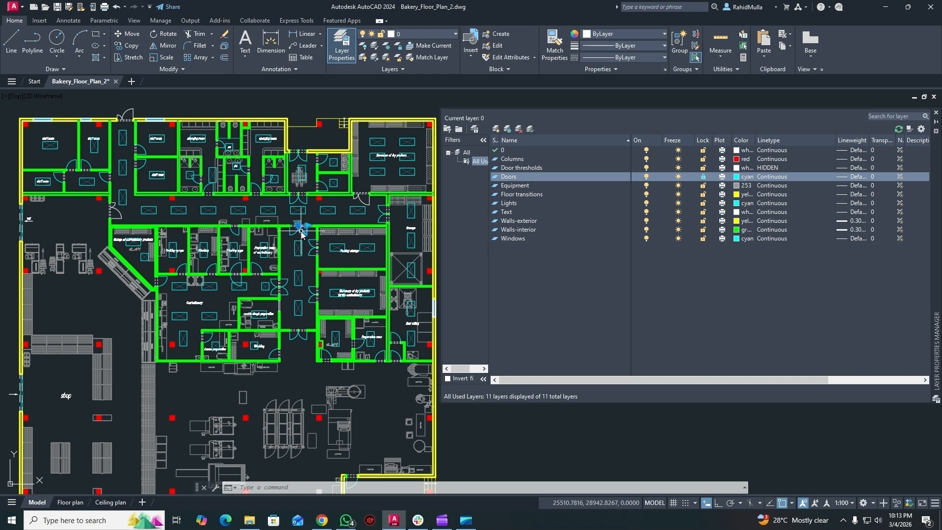
scroll(301, 234, "up", 5)
scroll(301, 234, "up", 3)
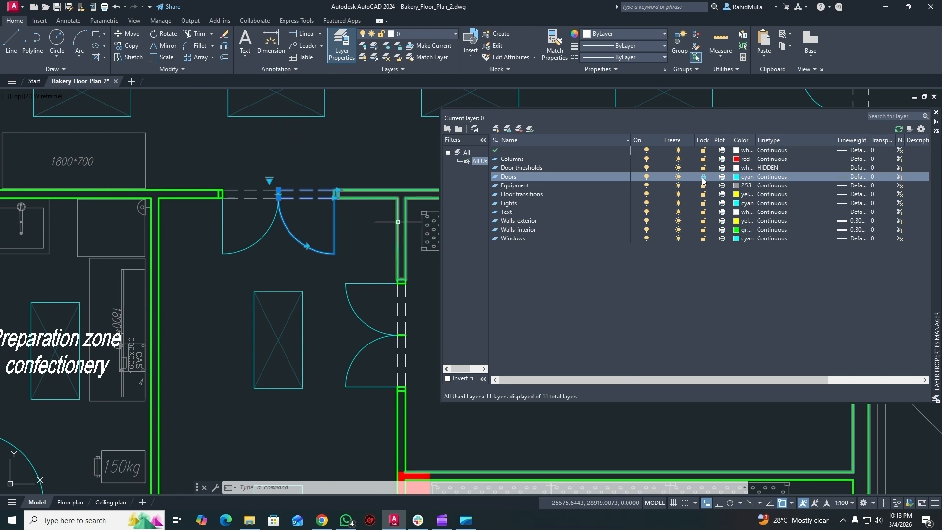
left_click(363, 242)
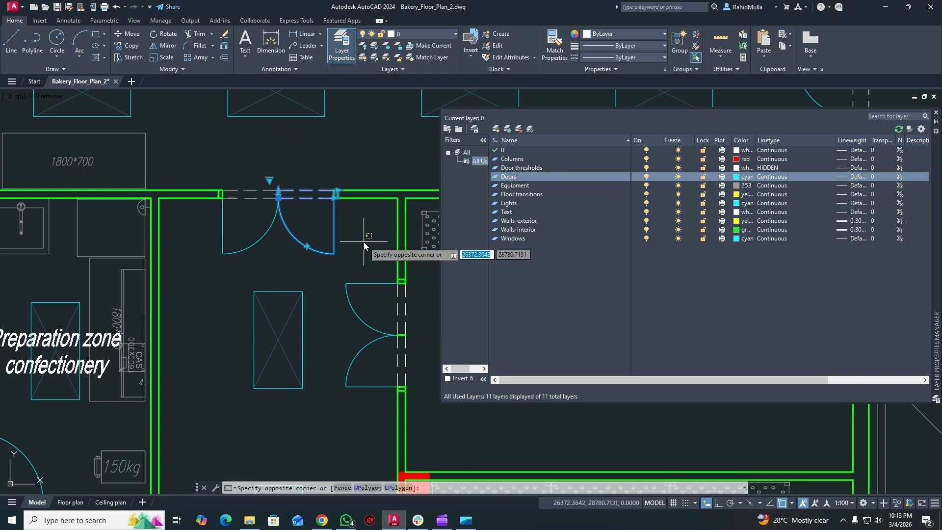
left_click(356, 227)
scroll(346, 238, "down", 2)
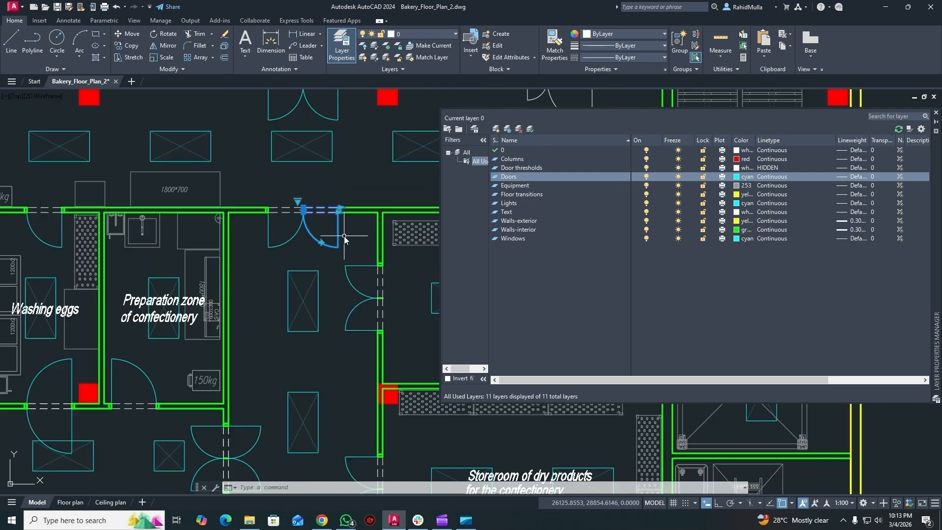
Compare the Floor plan layout with model space and finish on the Floor plan layout with its sheet in view.
left_click(70, 502)
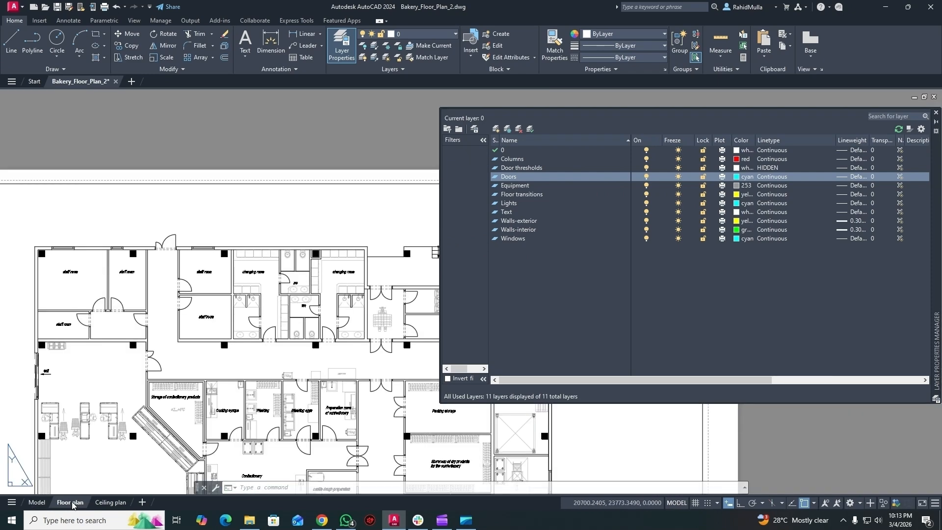
middle_click_drag(275, 358, 307, 317)
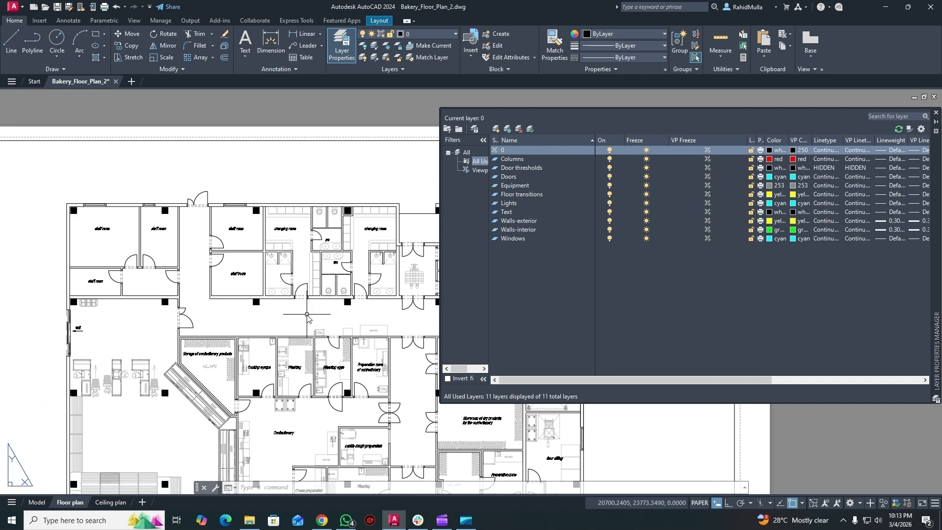
middle_click_drag(303, 325, 328, 306)
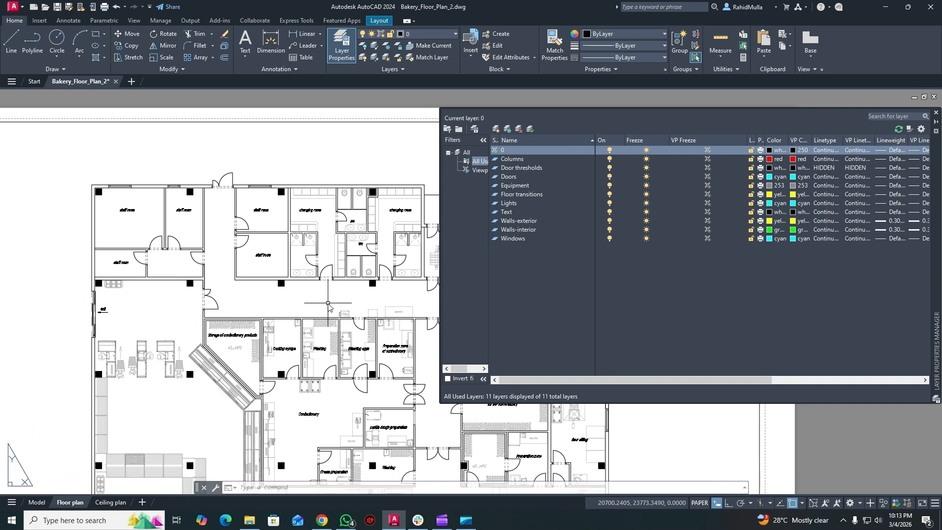
scroll(328, 305, "down", 5)
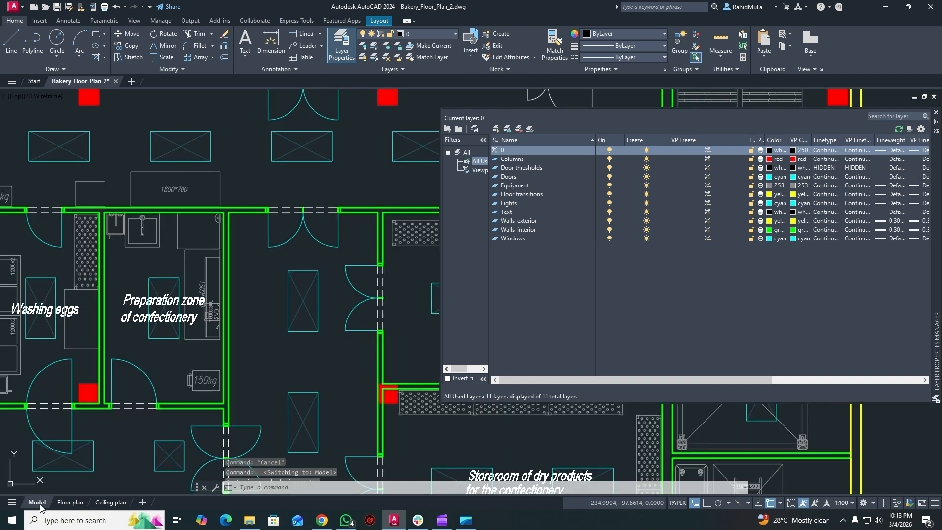
left_click(38, 503)
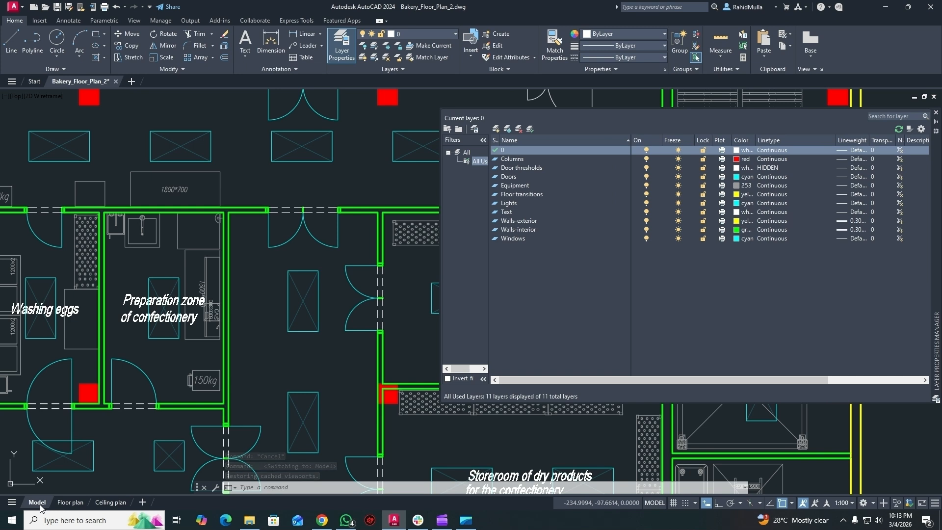
left_click(71, 502)
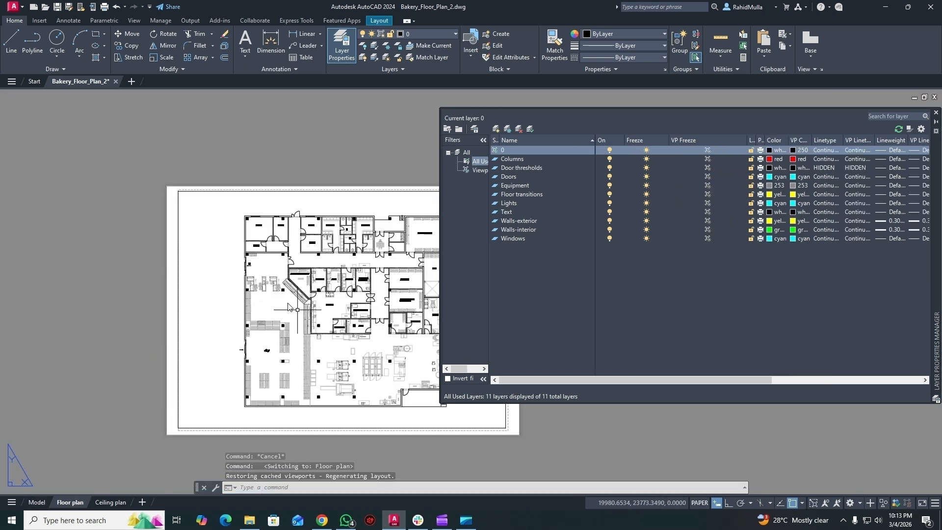
Select the viewport frame on the Floor plan sheet to examine it, and close and reopen the Layer Properties Manager.
left_click(178, 285)
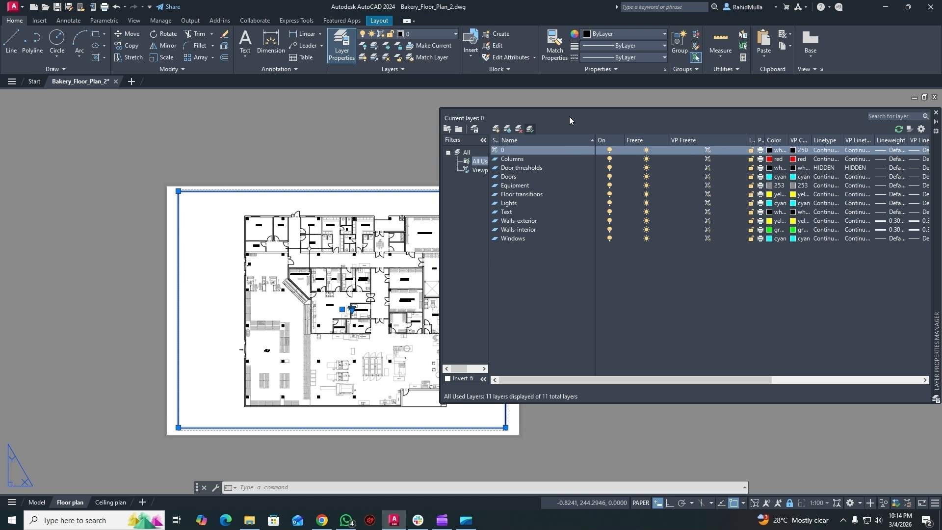
left_click(936, 112)
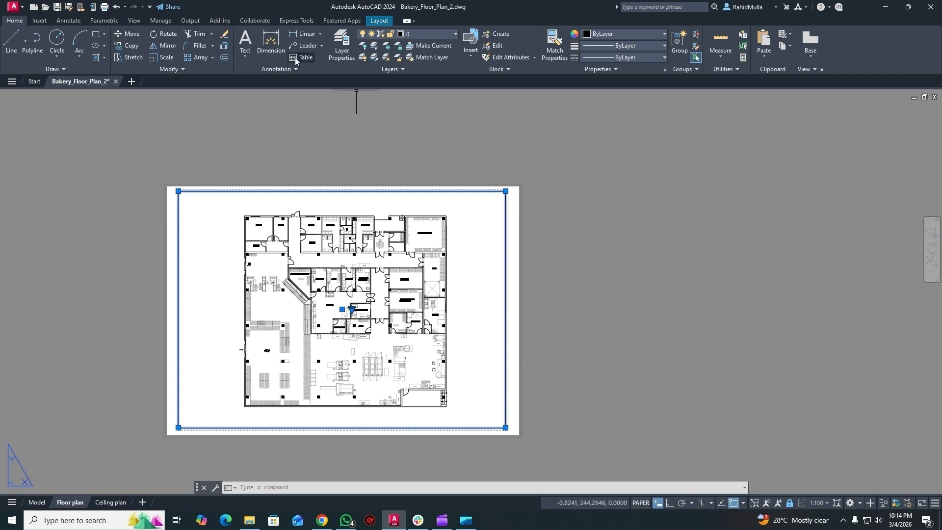
left_click(341, 44)
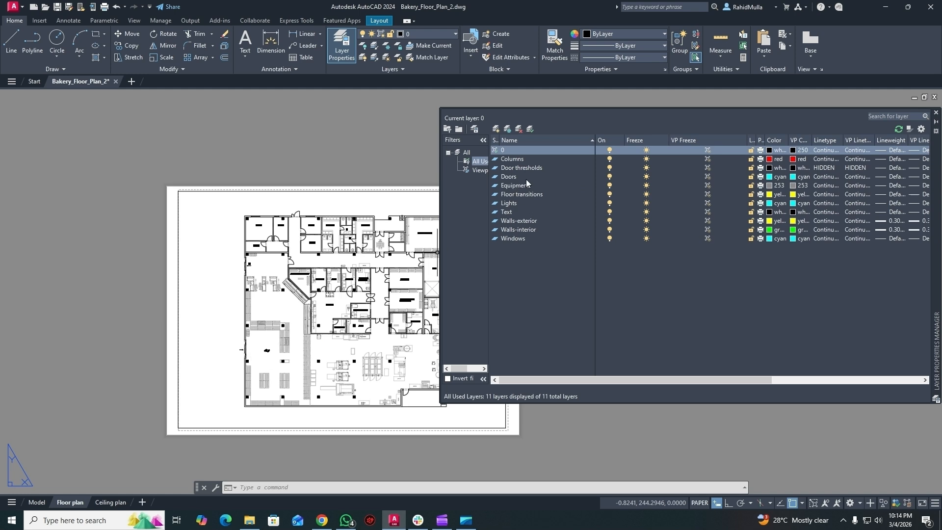
Apply VP Freeze to the Doors layer in the paper space of the Floor plan layout and check the doors on the sheet.
left_click(709, 177)
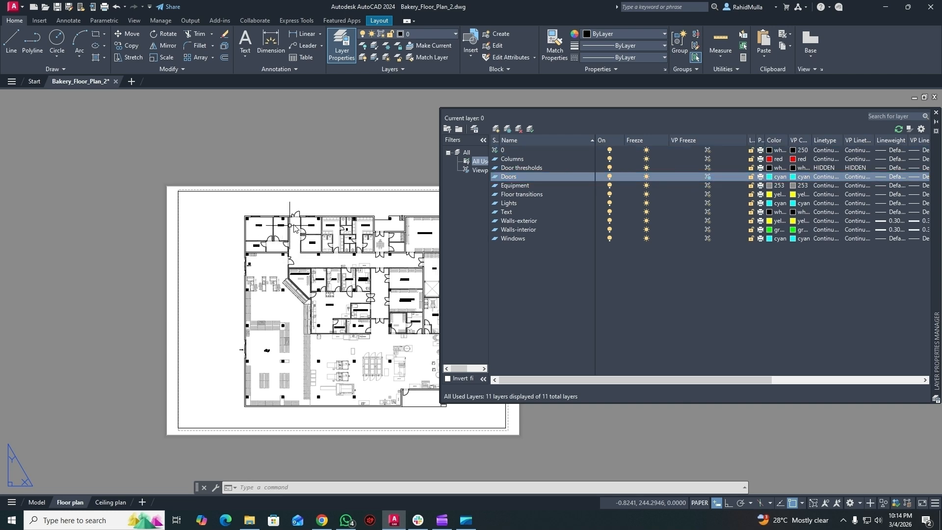
scroll(297, 231, "up", 4)
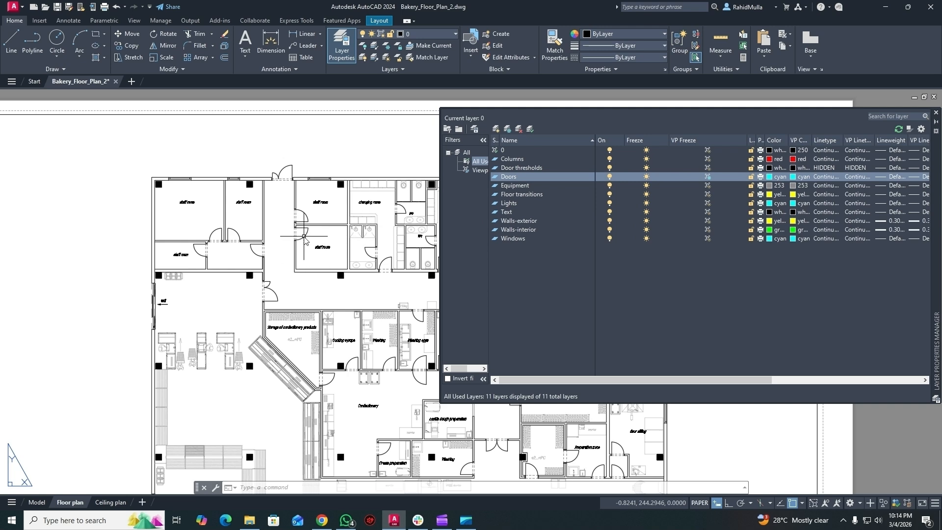
scroll(305, 239, "down", 5)
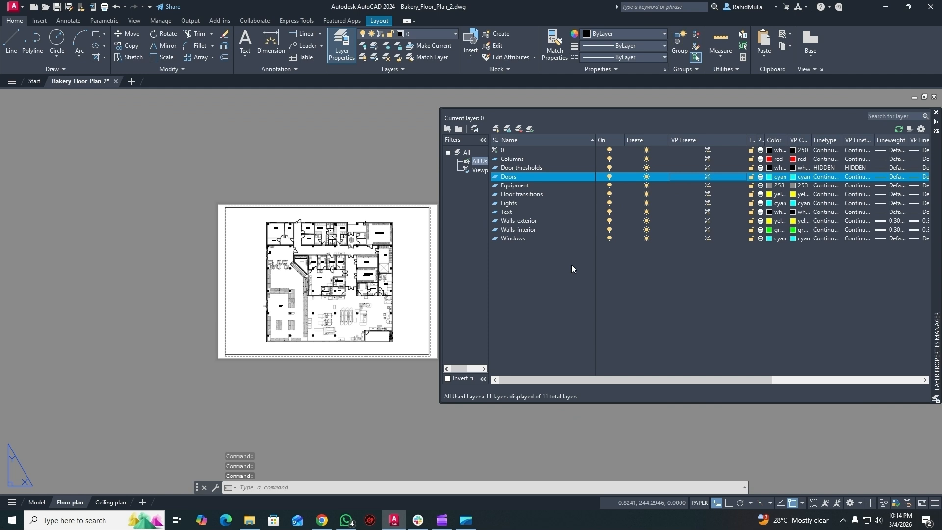
middle_click_drag(412, 289, 332, 305)
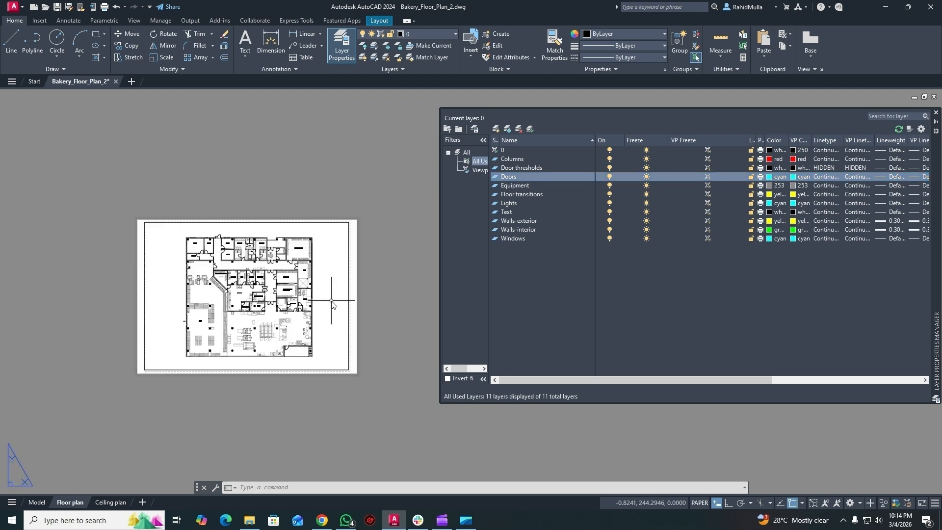
Activate the Floor plan viewport, freeze the Doors layer in it with VP Freeze, and inspect the door openings around the staff rooms.
double_click(331, 304)
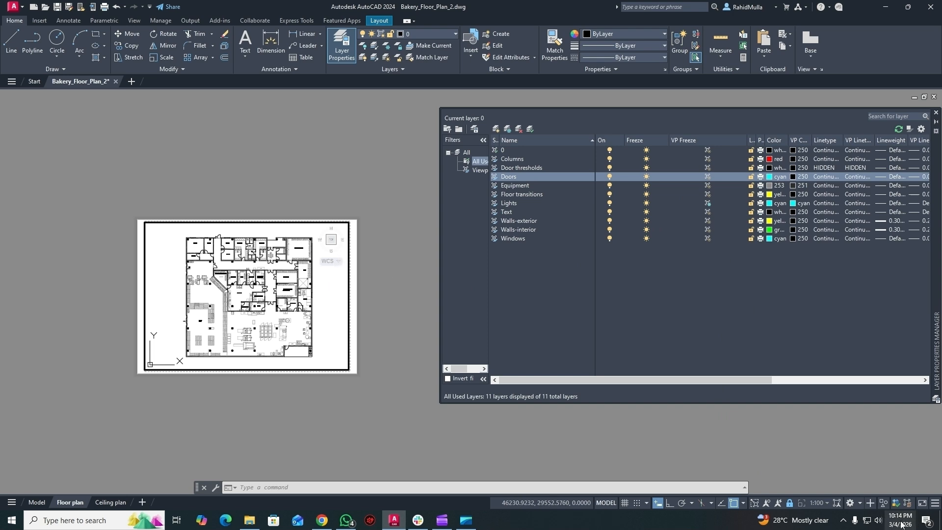
left_click(710, 177)
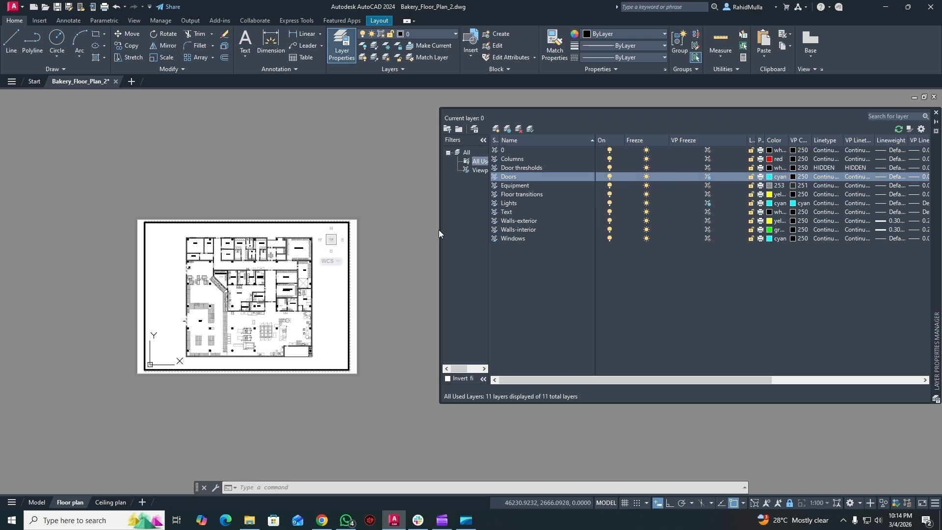
scroll(220, 264, "up", 10)
middle_click_drag(219, 263, 302, 283)
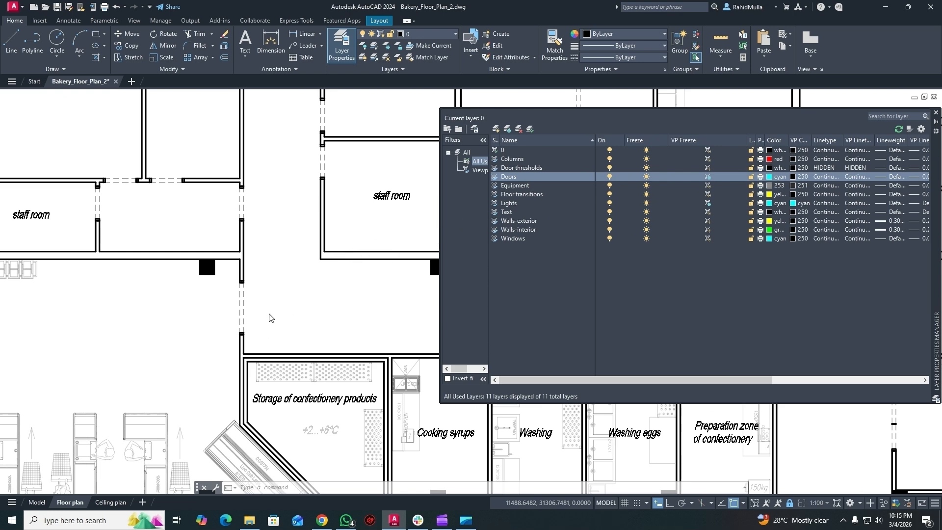
scroll(269, 314, "down", 3)
Compare the doors in model space with those in the Floor plan viewport, and finish in model space.
left_click(38, 502)
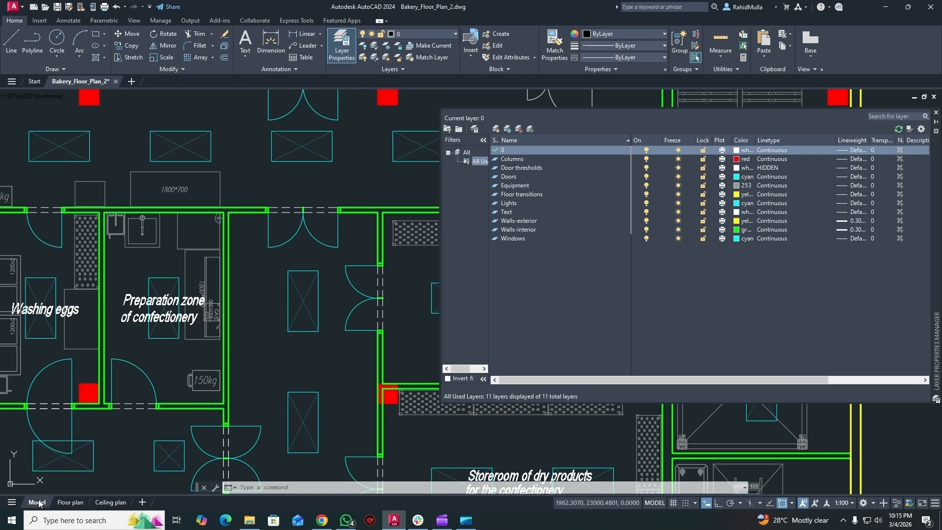
scroll(289, 328, "down", 4)
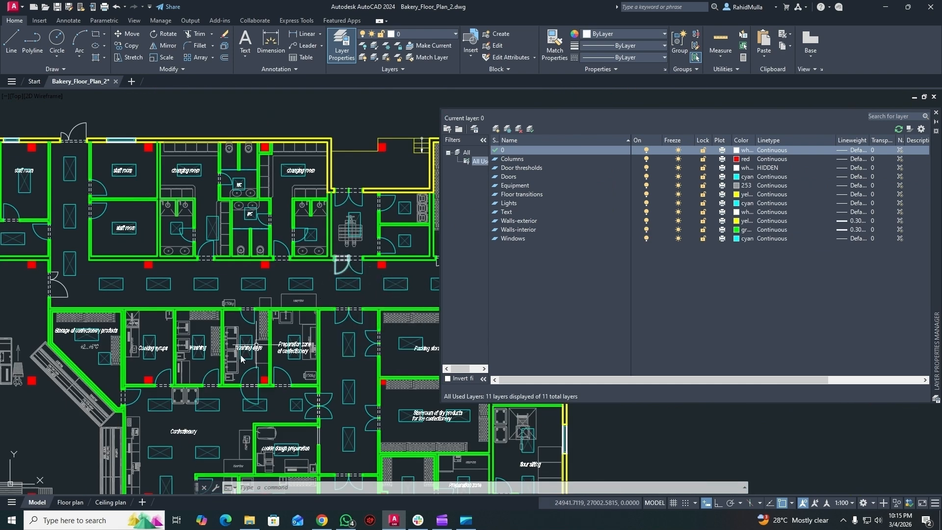
left_click(70, 502)
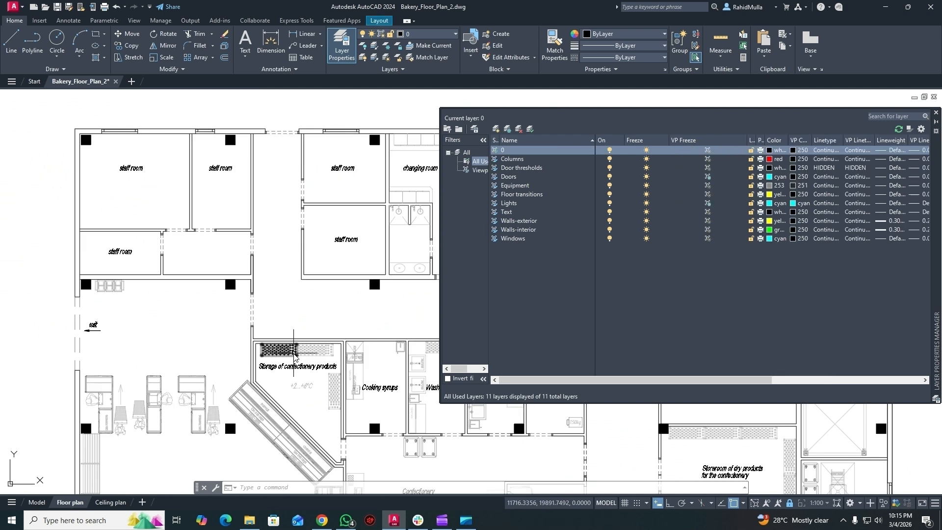
mouse_move(295, 354)
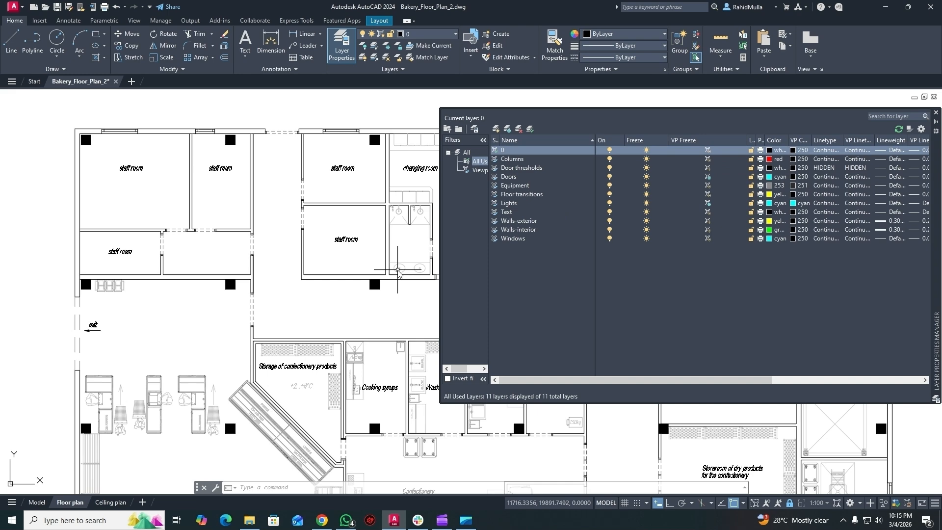
left_click(37, 502)
mouse_move(314, 327)
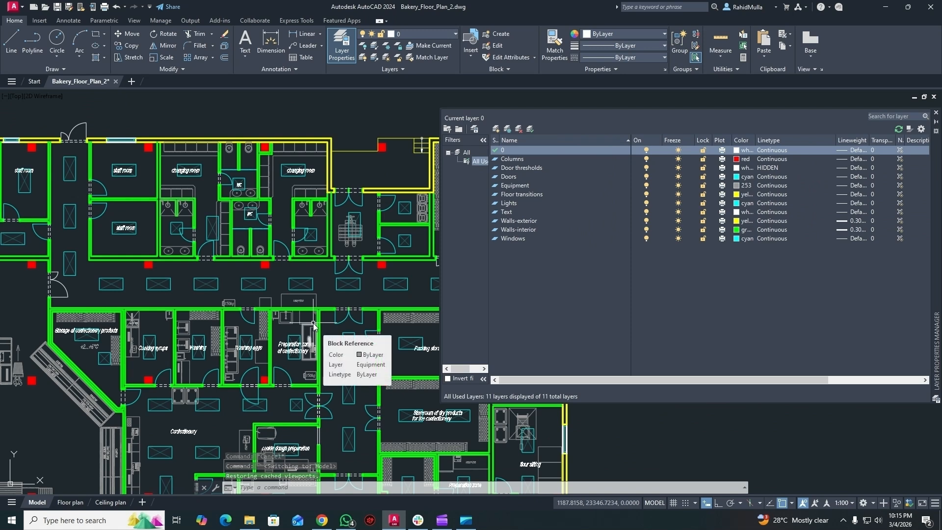
left_click(70, 501)
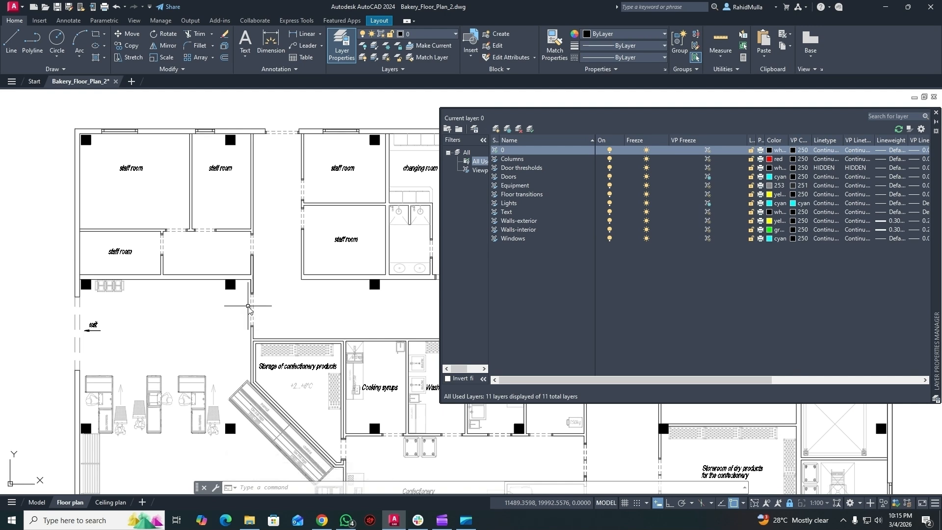
left_click(37, 502)
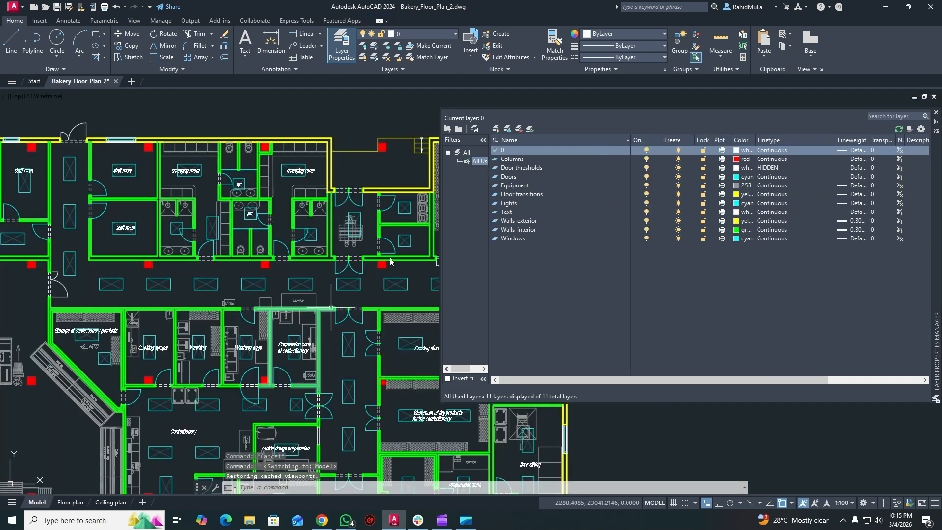
Look at the saved states in the Layer States Manager, and turn off the Doors and Walls-interior layers in model space.
left_click(474, 130)
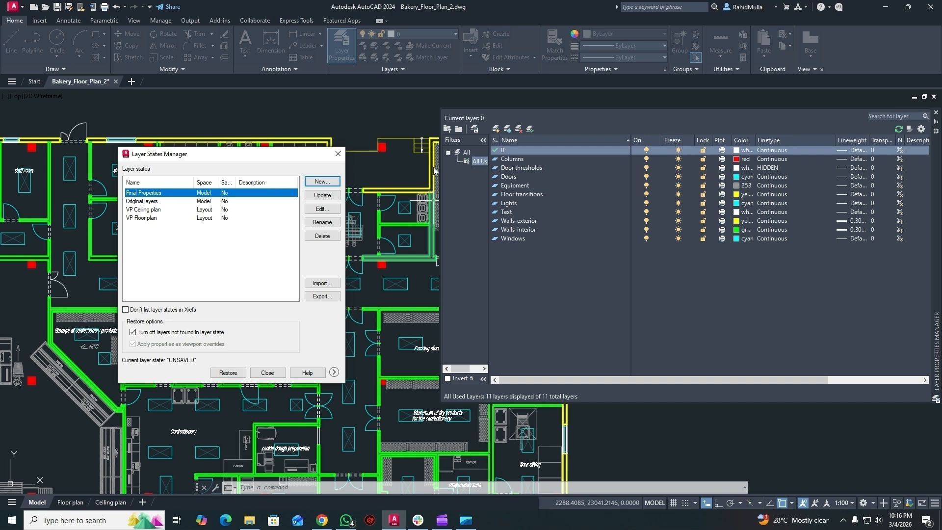
left_click(337, 153)
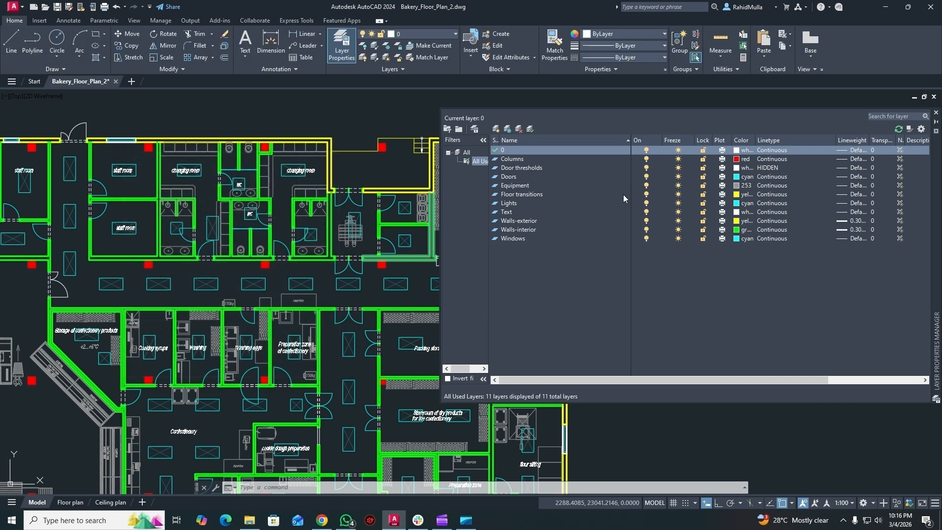
left_click(647, 177)
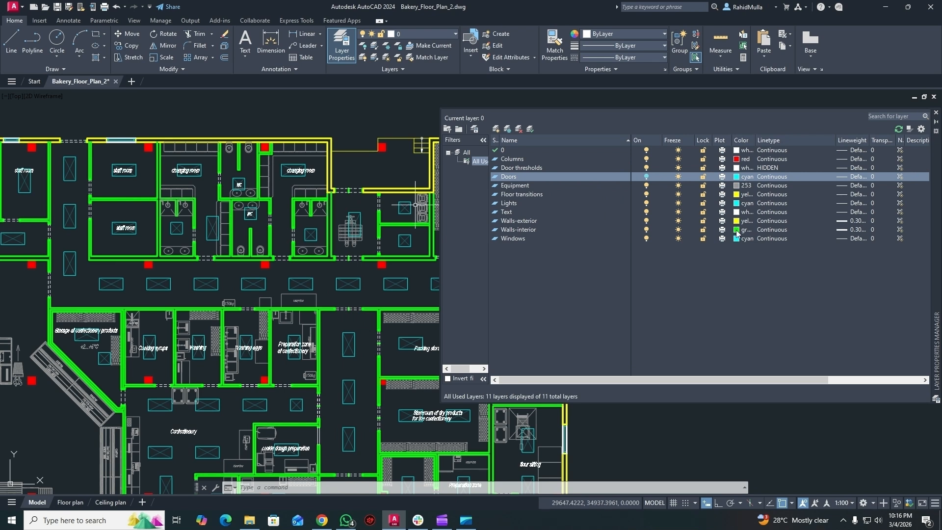
left_click(646, 231)
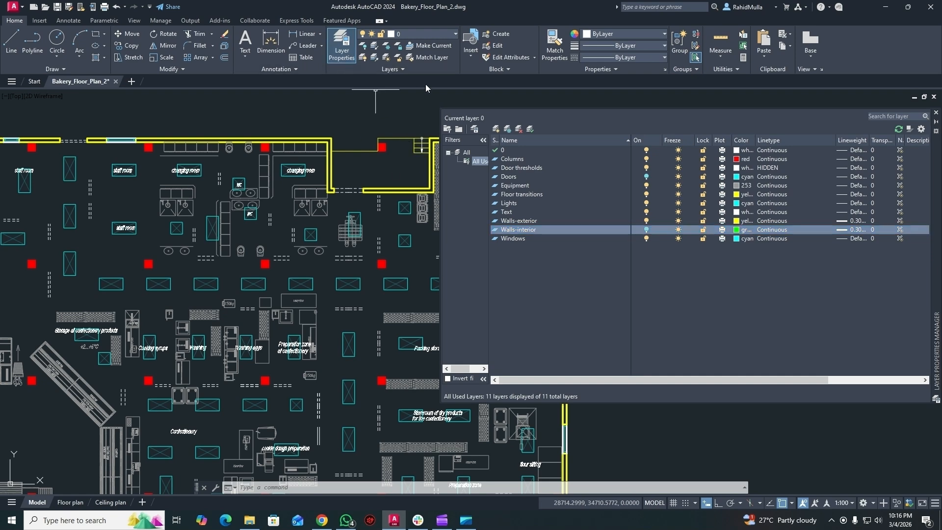
Save the current layer settings as a new layer state named DOOR AND WALLS with the description DOORS AND WALLS HIDDEN.
left_click(474, 129)
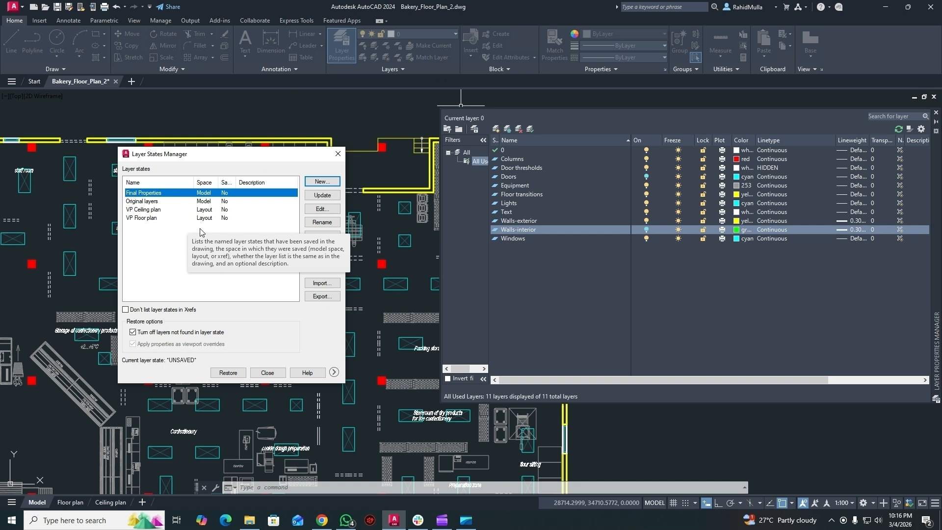
left_click(323, 184)
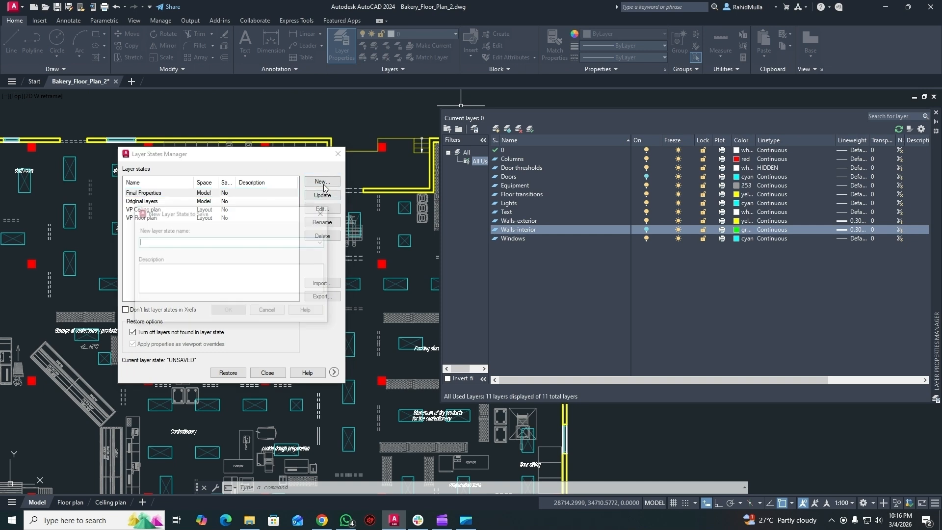
type("DOOR ")
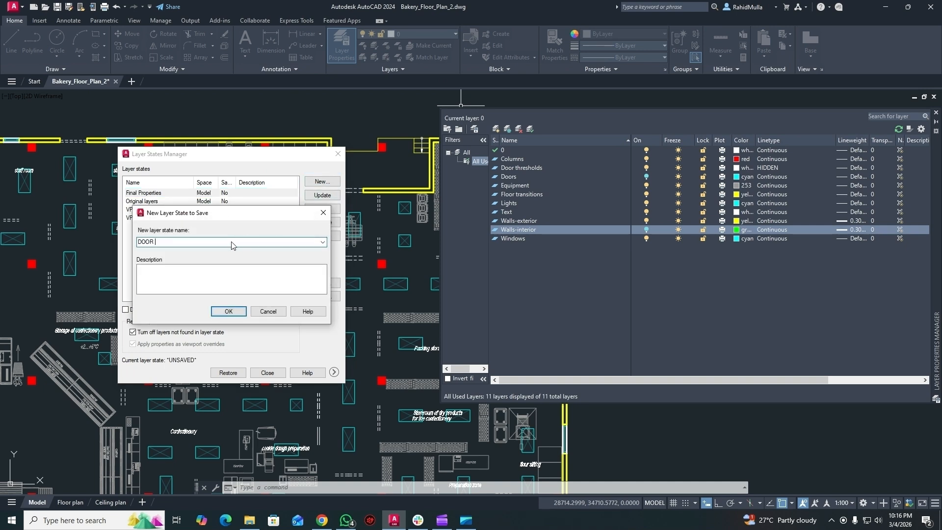
type("AND WALLS")
left_click(201, 280)
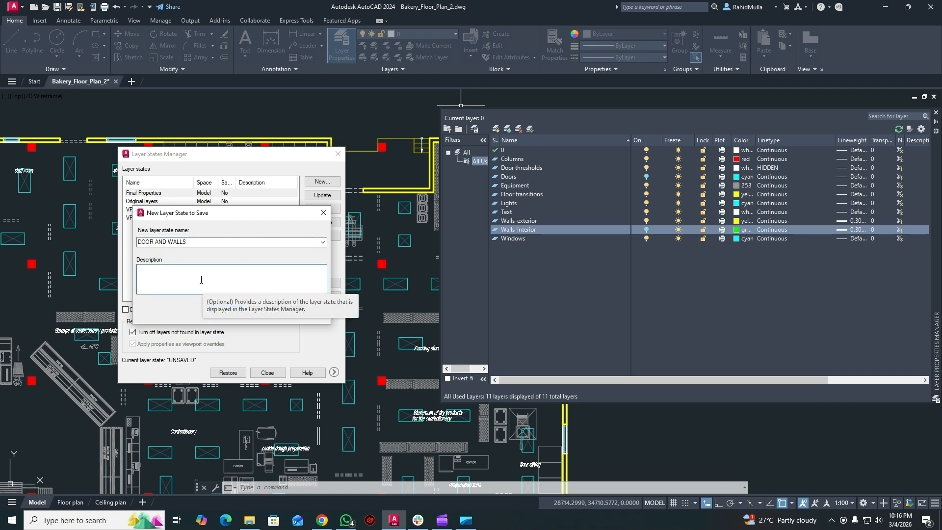
type("DOORS AND WAL")
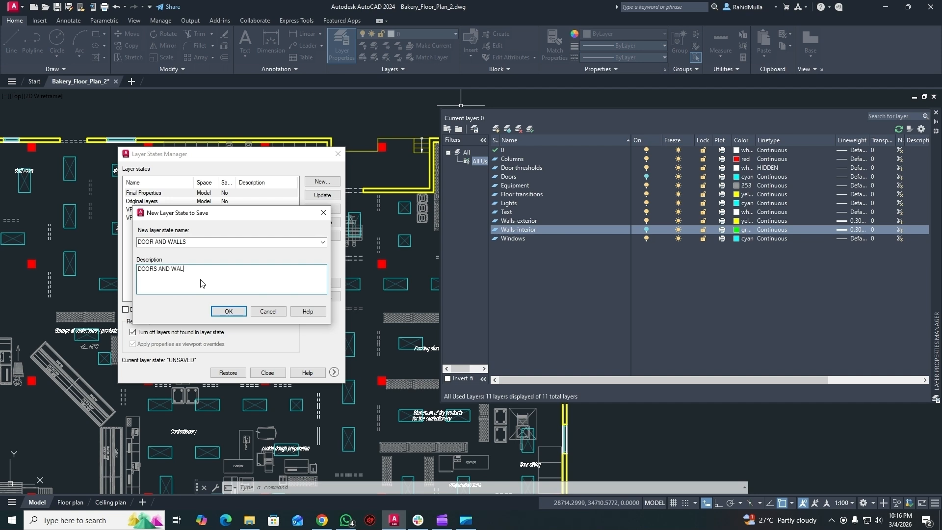
type("LS HIDDEN")
left_click(228, 311)
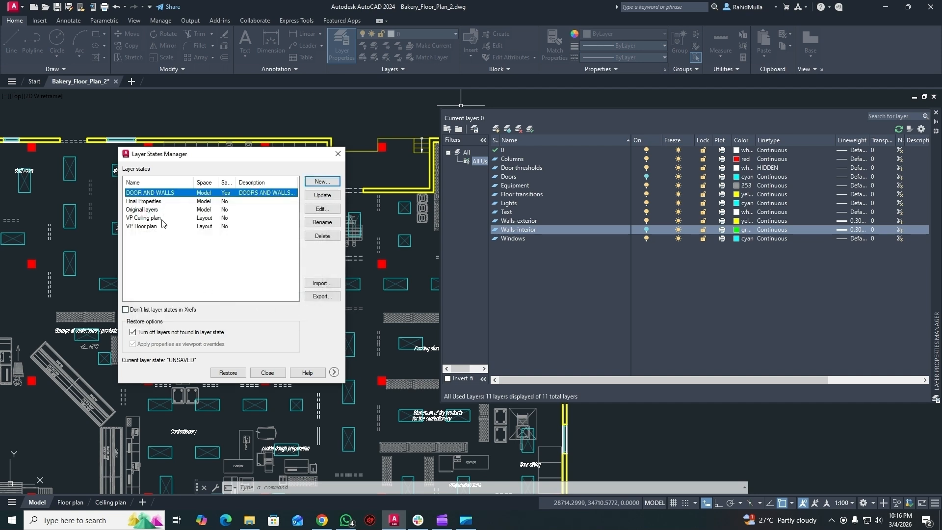
left_click(266, 373)
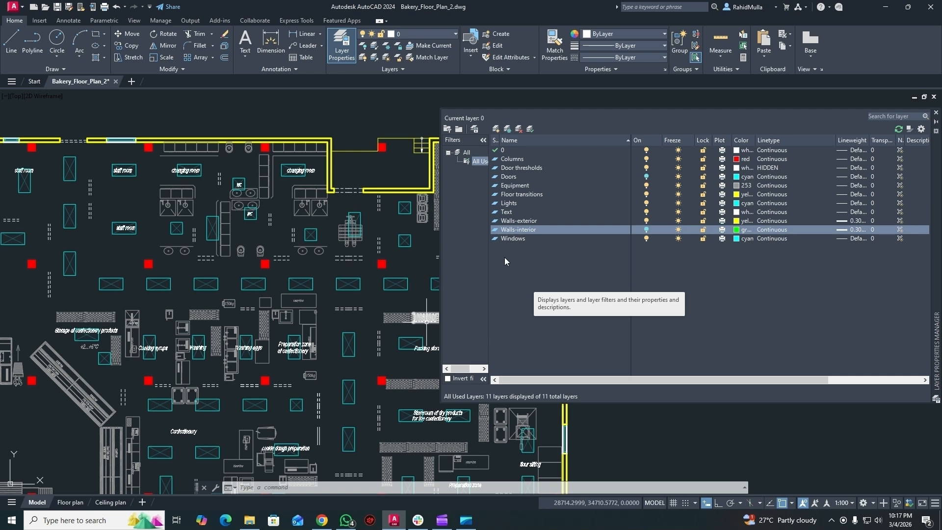
Restore the Original layers state from the Layer States Manager and view the floor plan.
left_click(474, 129)
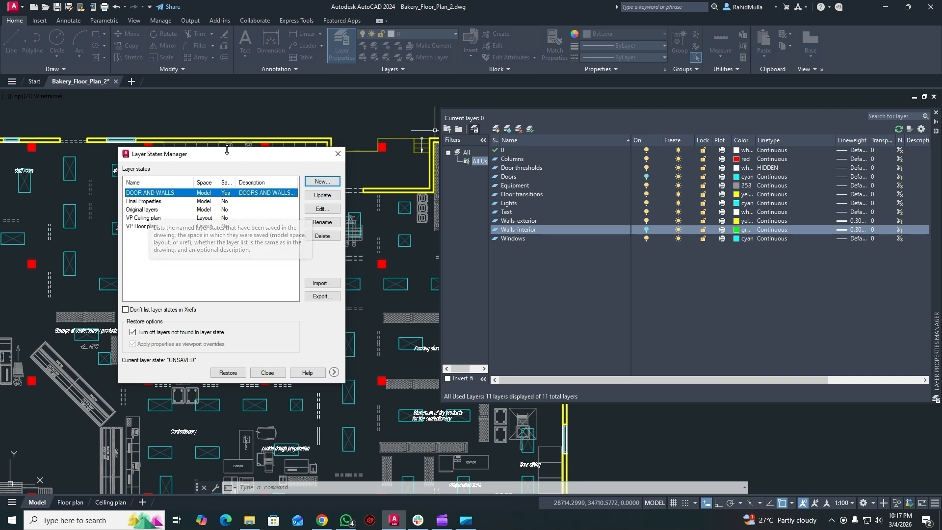
left_click_drag(227, 150, 223, 129)
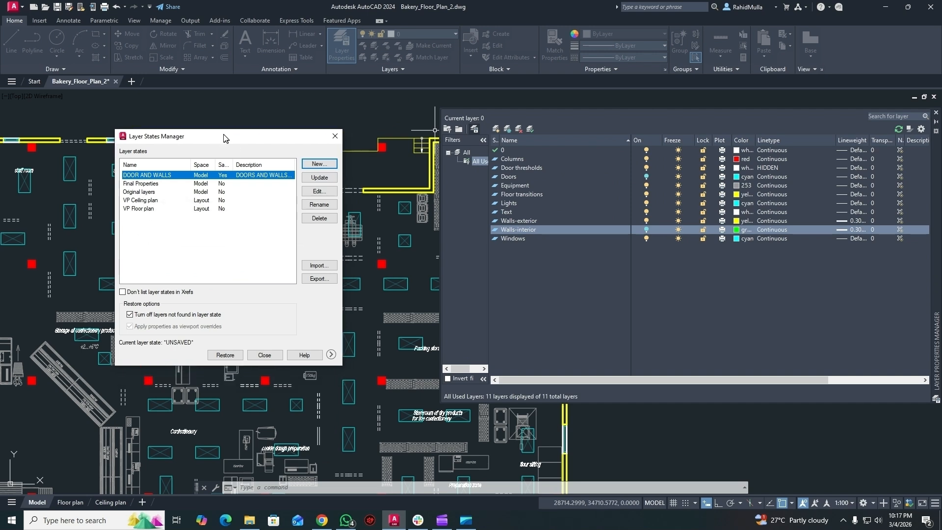
left_click(147, 189)
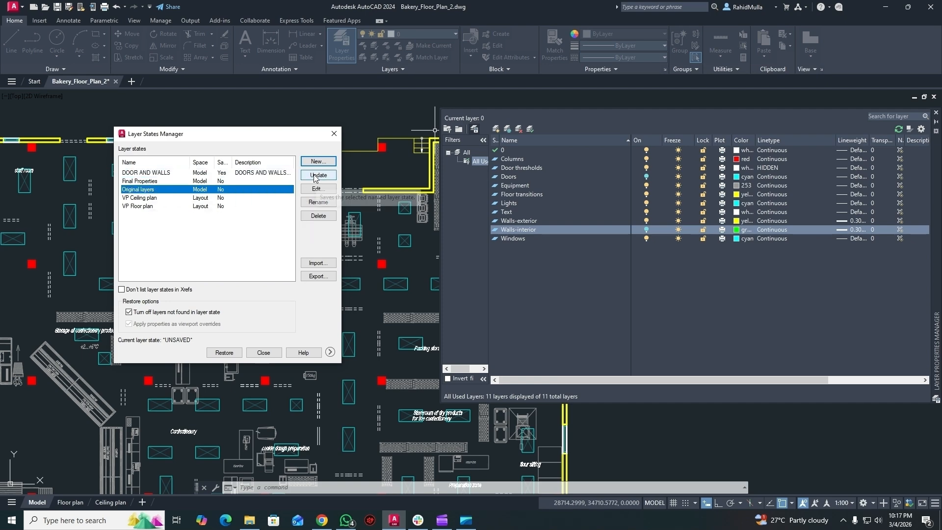
left_click(226, 353)
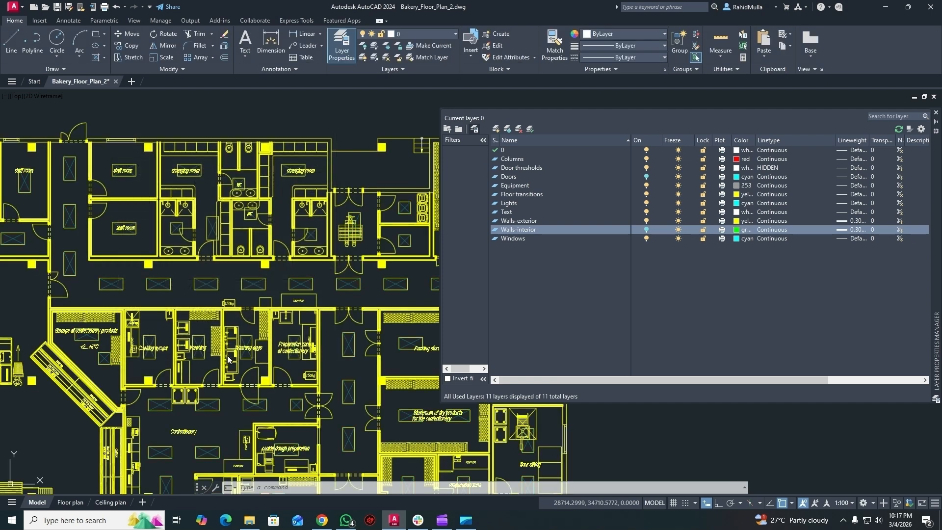
scroll(281, 295, "down", 3)
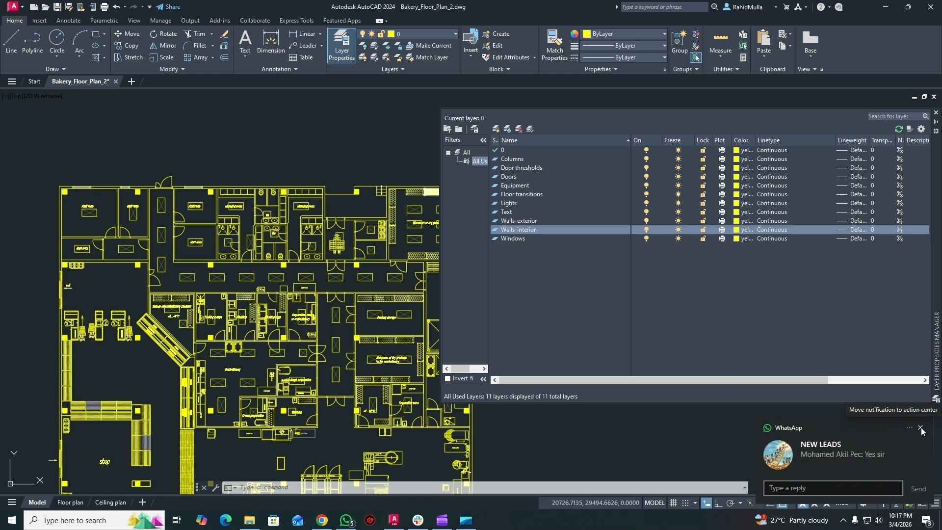
left_click(920, 427)
Restore the DOOR AND WALLS layer state from the Layer States Manager.
left_click(474, 130)
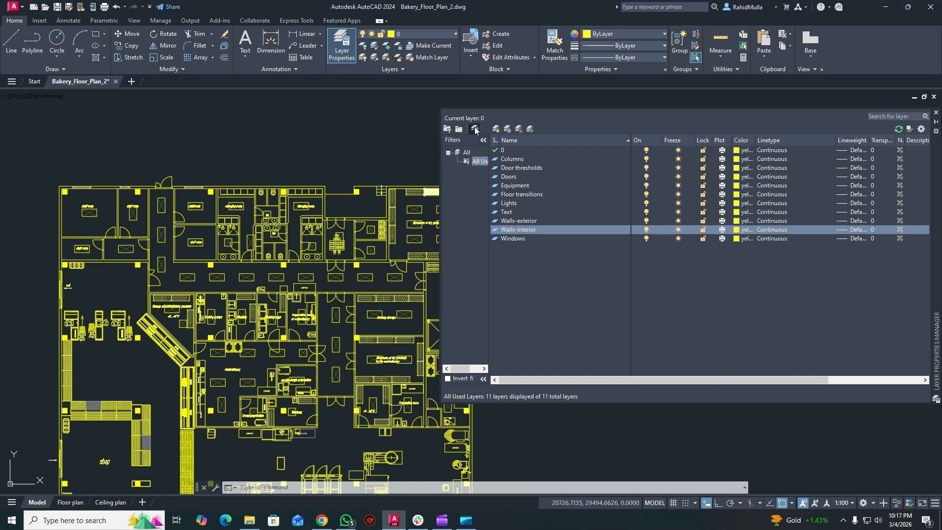
left_click(147, 173)
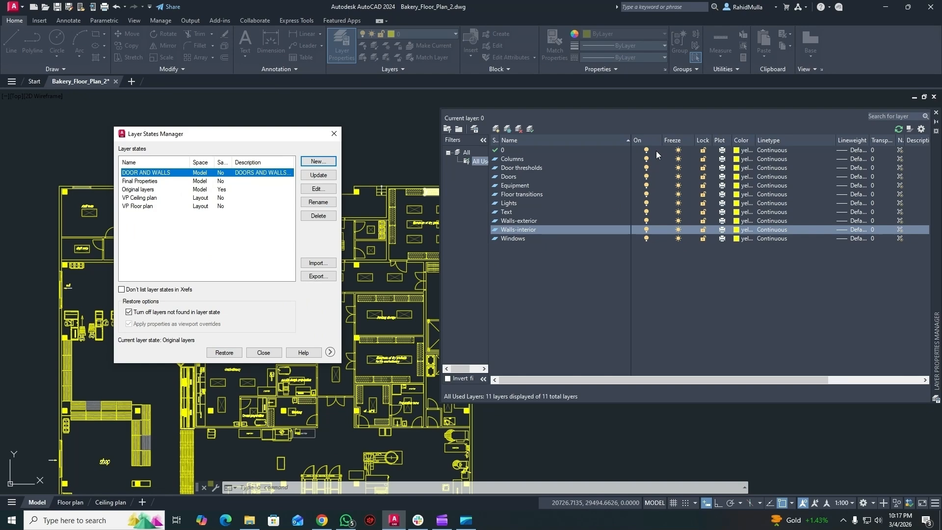
left_click(224, 352)
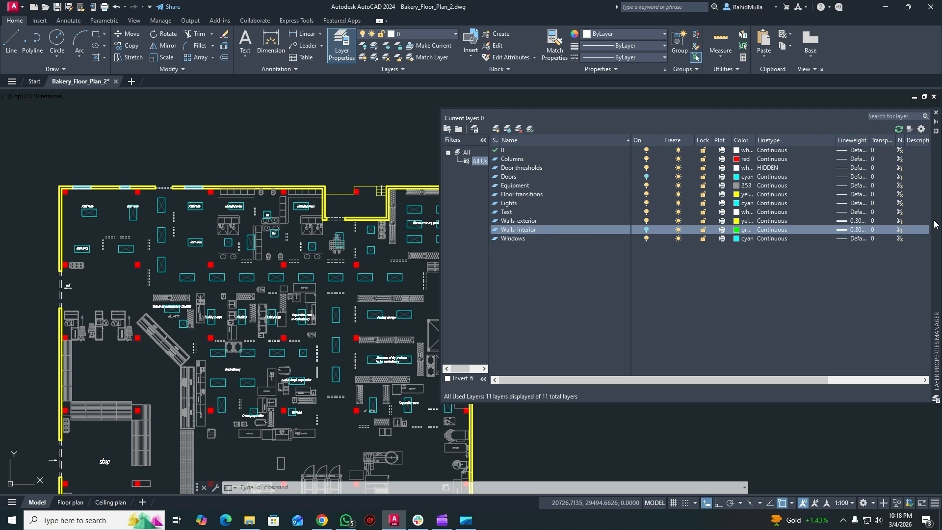
Move the Layer Properties Manager over the drawing, narrow its Linetype column and widen the New VP Freeze column.
left_click_drag(934, 224, 724, 221)
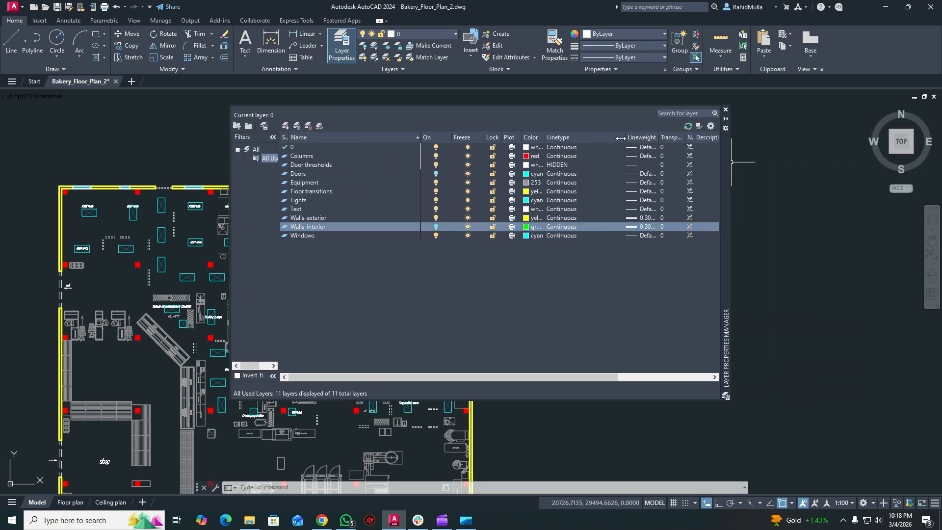
left_click_drag(620, 137, 589, 138)
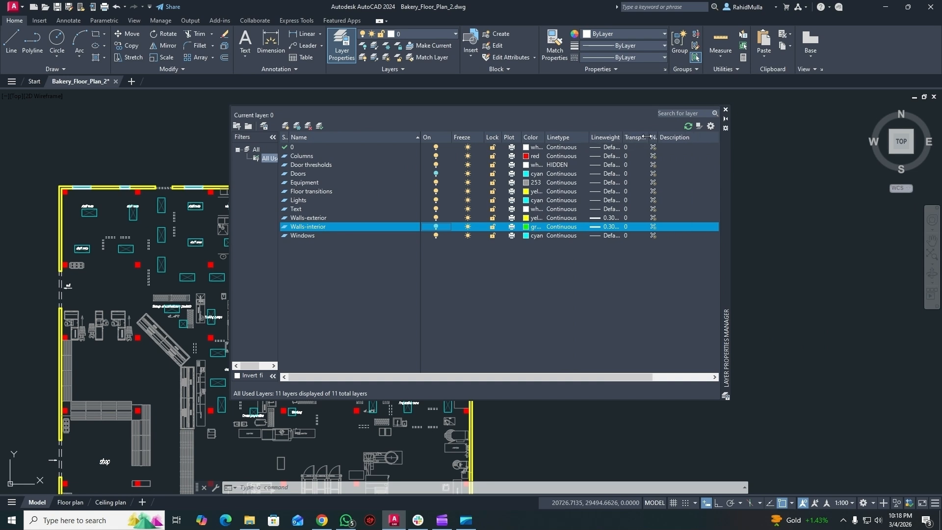
left_click_drag(646, 137, 672, 137)
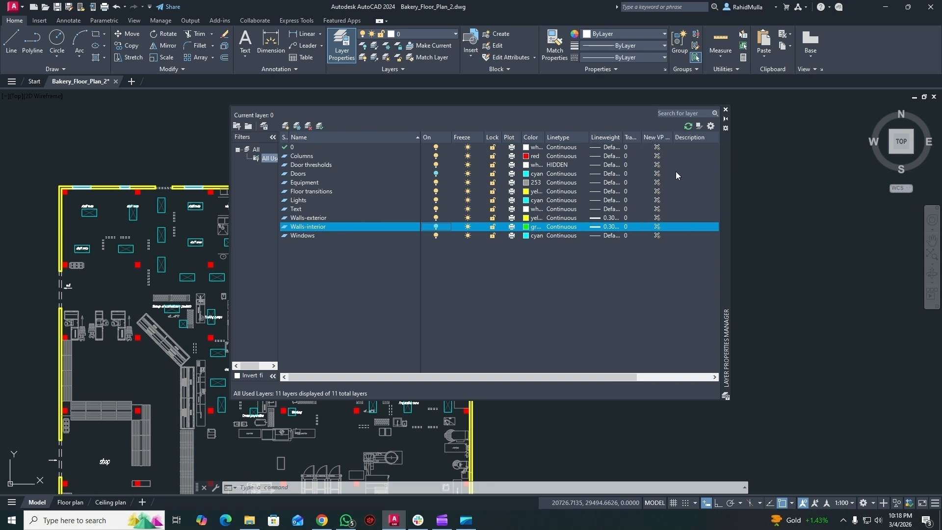